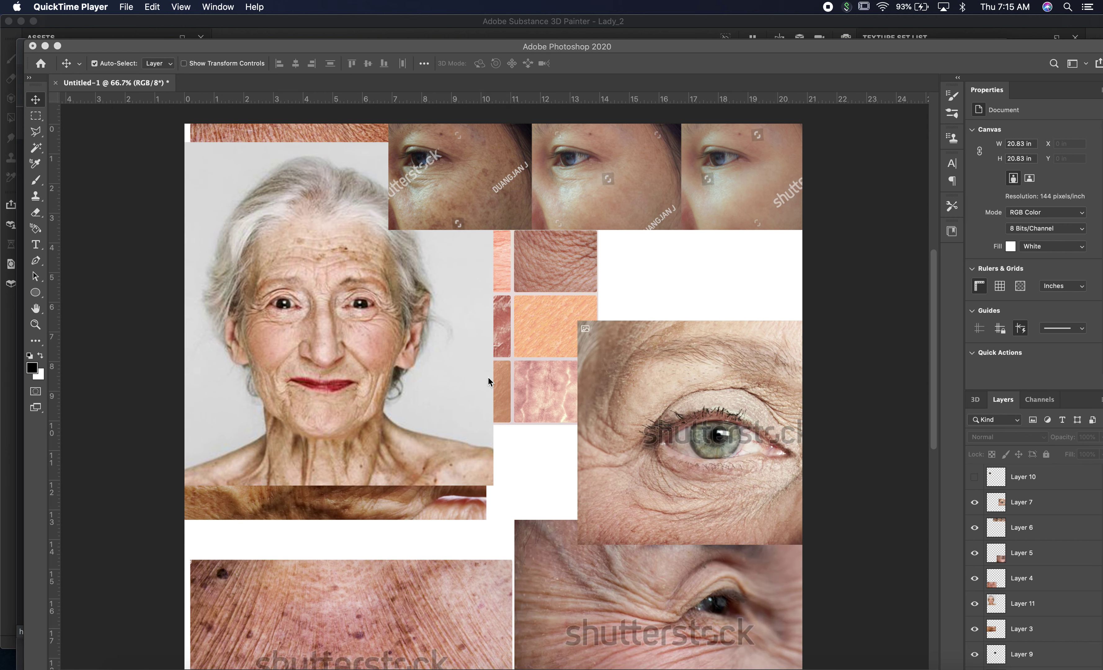
Review the aged-skin reference photos on the Photoshop canvas and switch to Adobe Substance 3D Painter
scroll(484, 419, "down", 5)
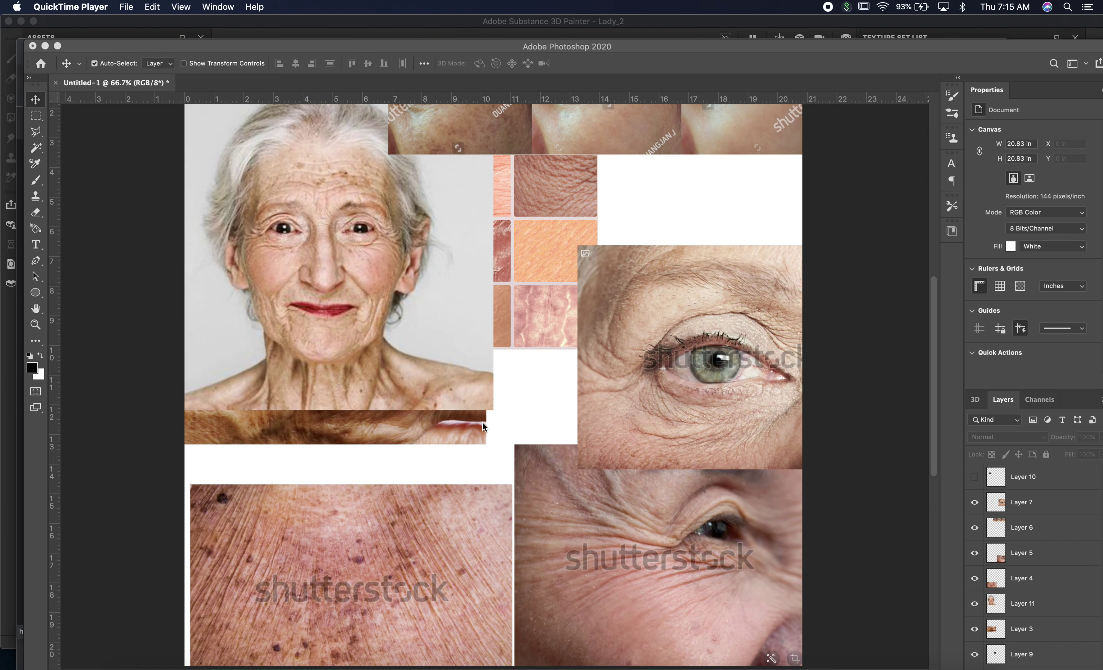
scroll(483, 422, "down", 1)
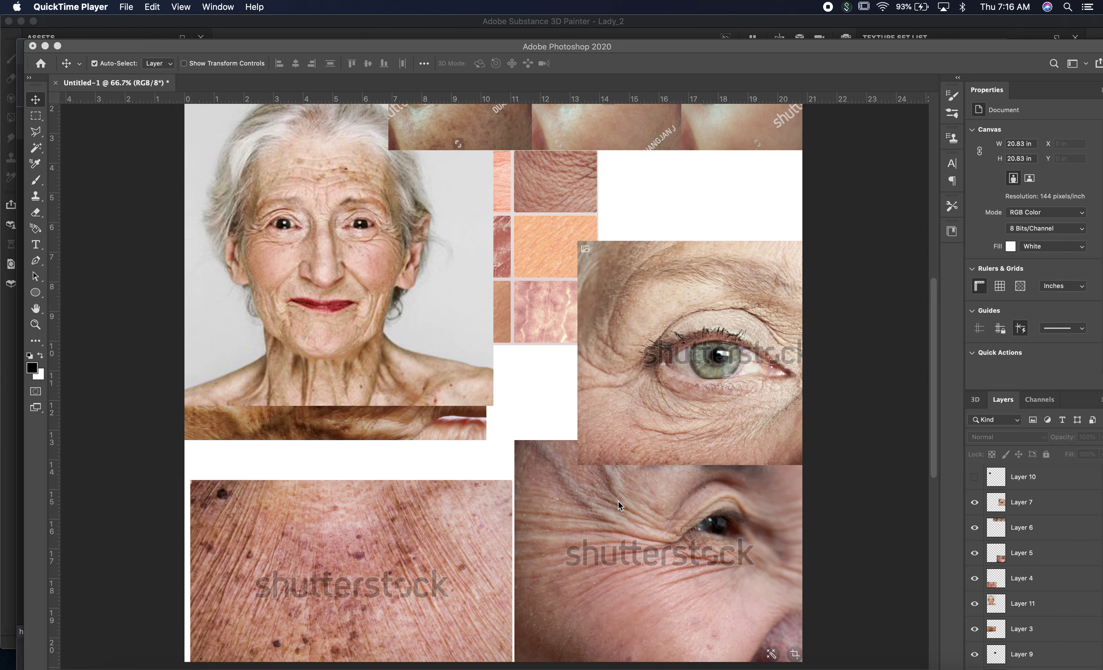
key("super+Tab")
key("super+Tab")
key("super+Tab")
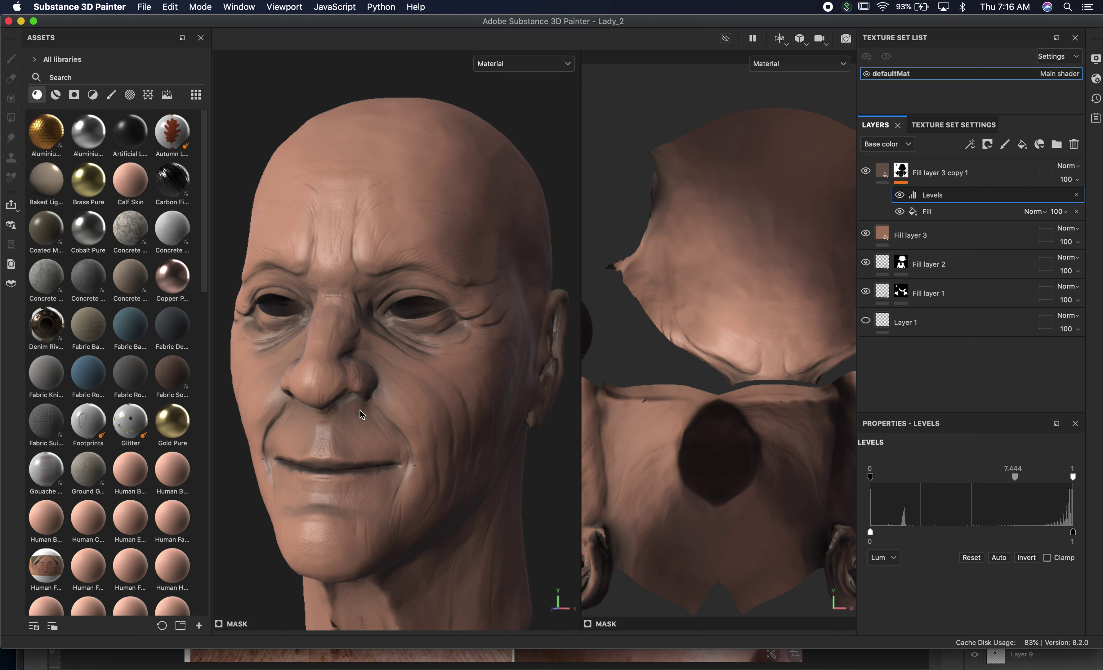
Inspect the head's face up close and compare it with Fill layer 3 copy 1 hidden and shown
right_click_drag(481, 463, 300, 456, "alt")
scroll(390, 326, "up", 5)
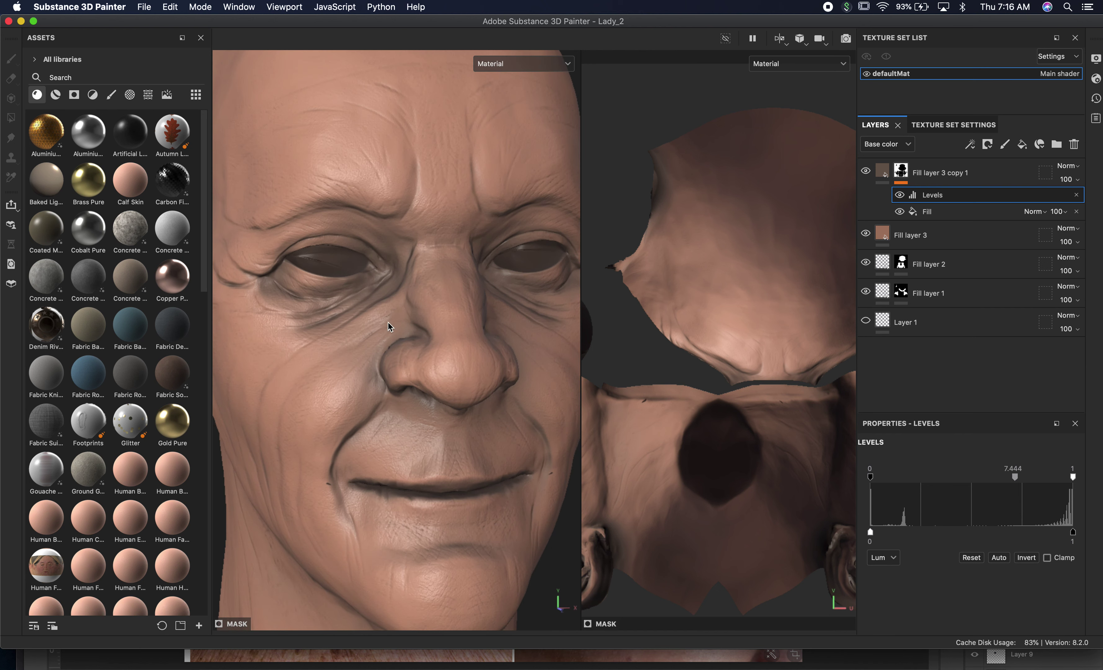
scroll(416, 461, "down", 4)
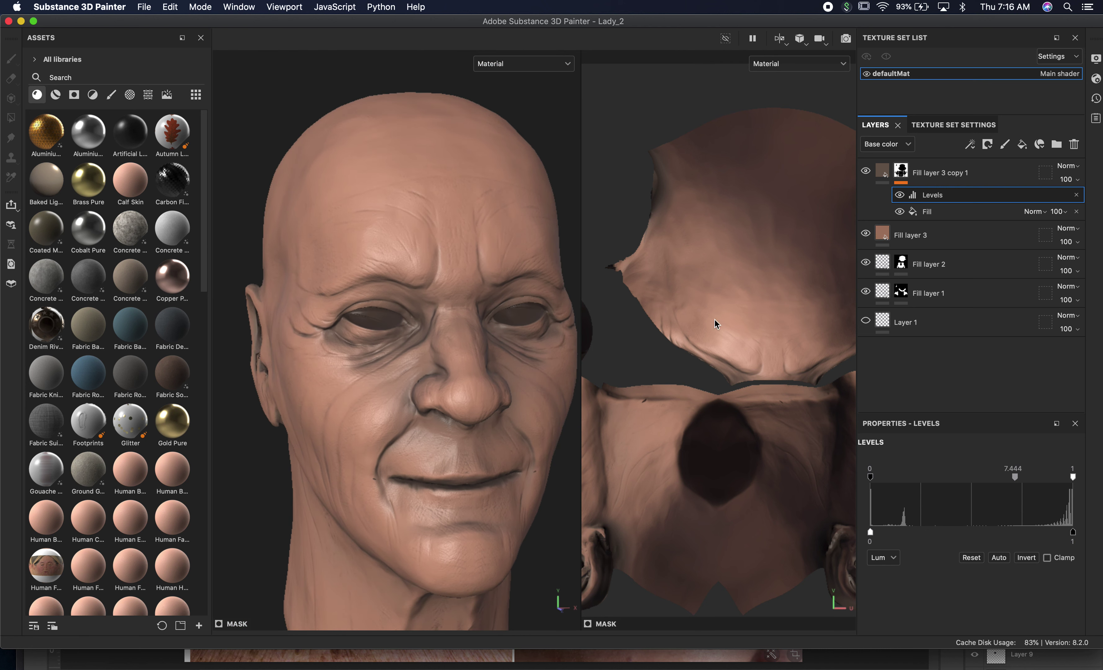
left_click(866, 172)
left_click(866, 172)
Examine the opacity and blending mode options of Fill layer 3 copy 1 against the face
left_click(1076, 180)
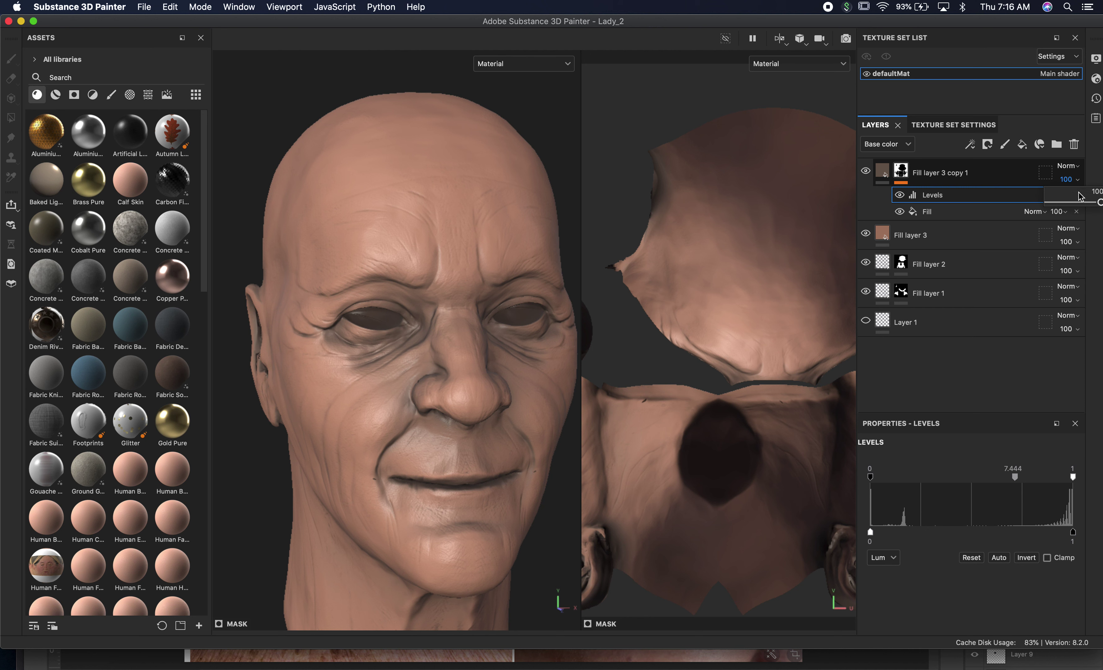
mouse_move(1088, 208)
left_mouse_down()
mouse_move(1069, 205)
mouse_move(1101, 203)
left_mouse_up()
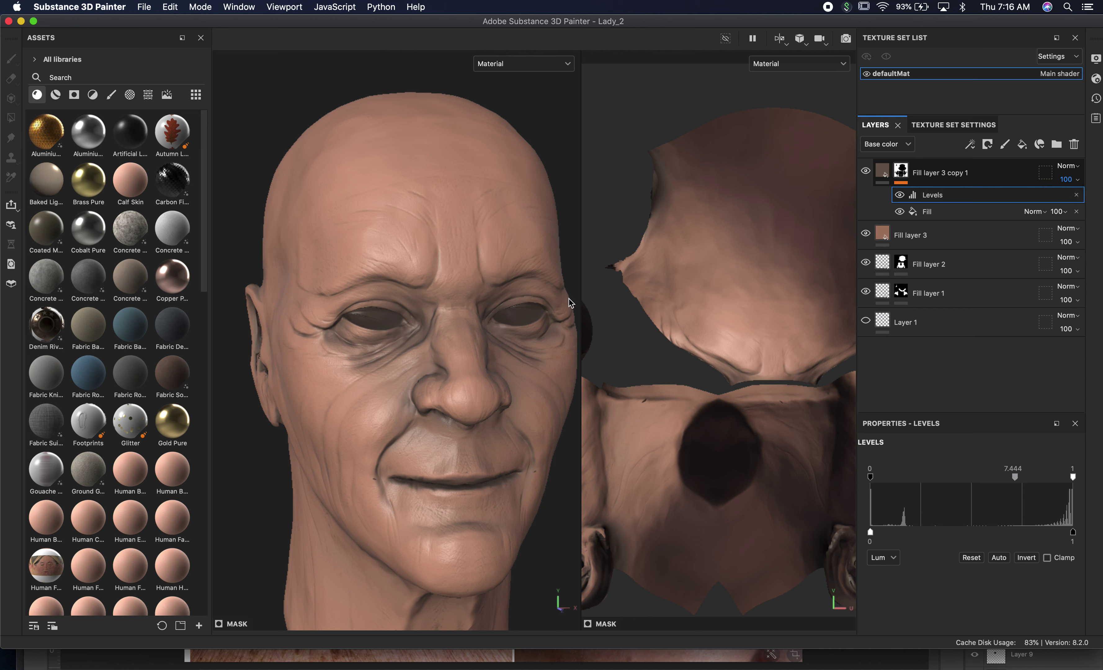
left_click_drag(461, 518, 424, 468, "alt")
mouse_move(423, 468)
right_mouse_down("alt")
mouse_move(517, 482)
mouse_move(498, 479)
mouse_move(495, 451)
mouse_move(418, 476)
right_mouse_up("alt")
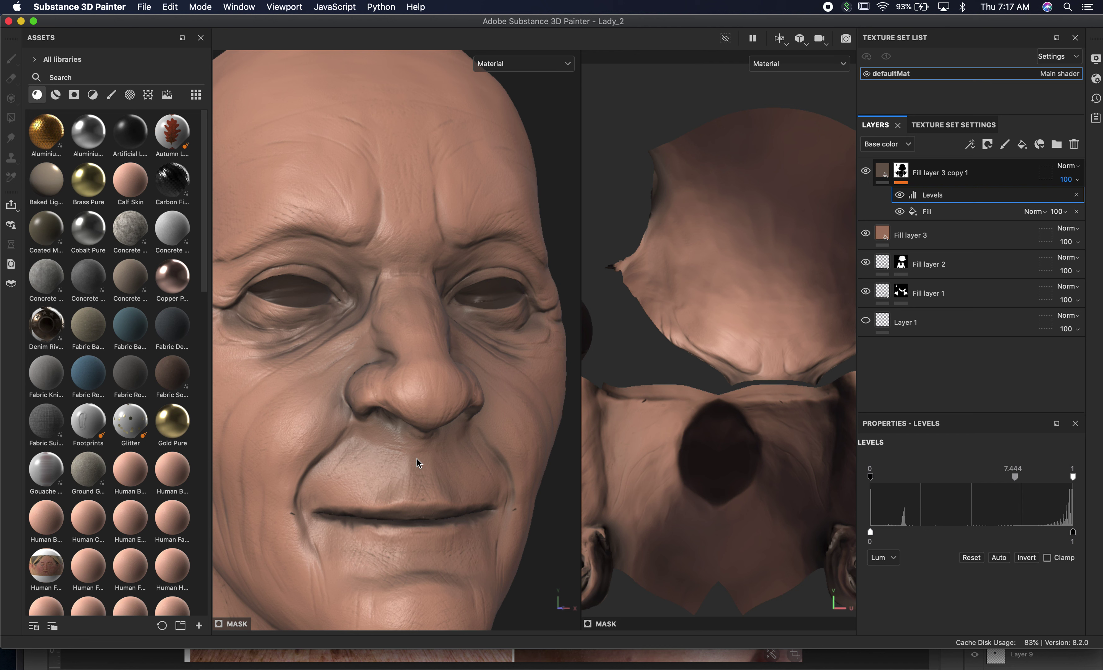
left_click(1076, 166)
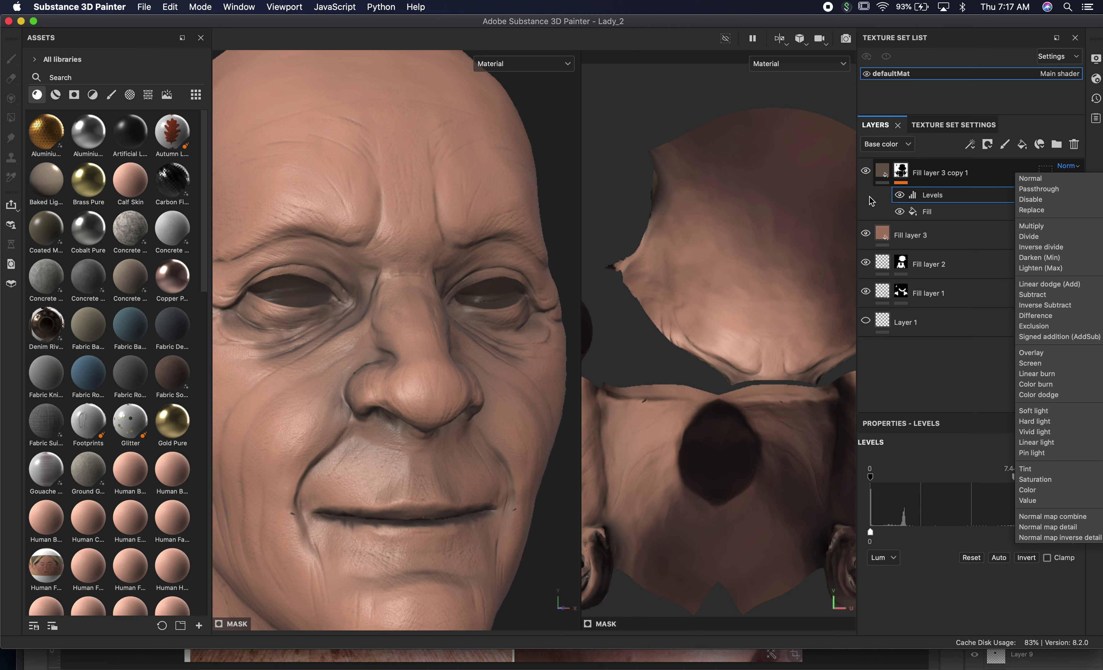
left_click(988, 169)
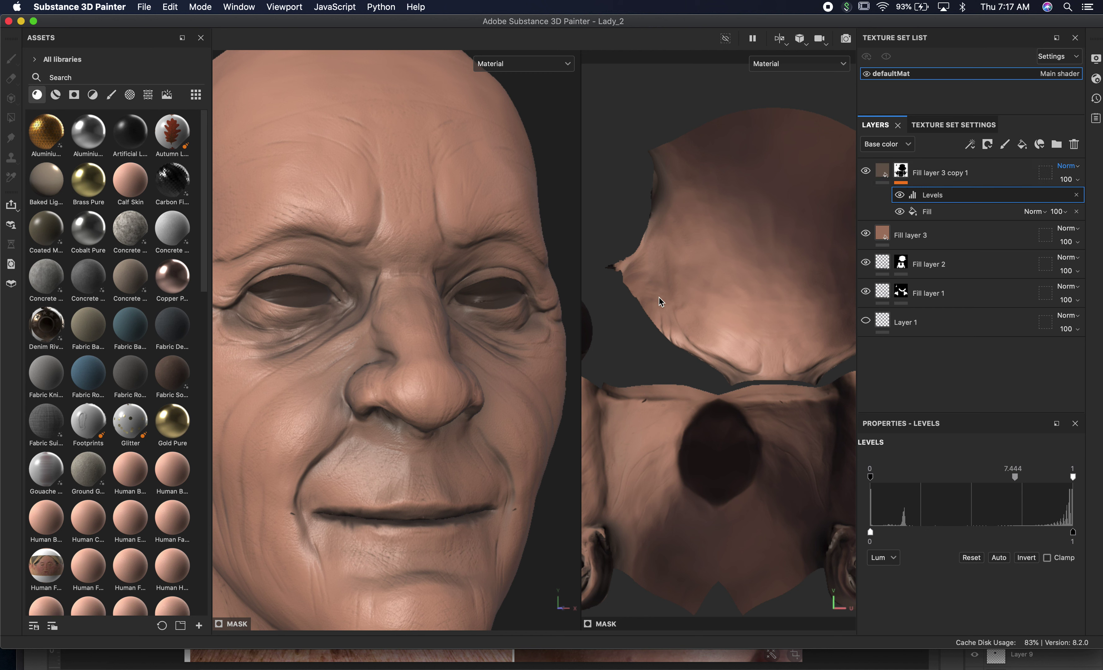
scroll(496, 357, "down", 3)
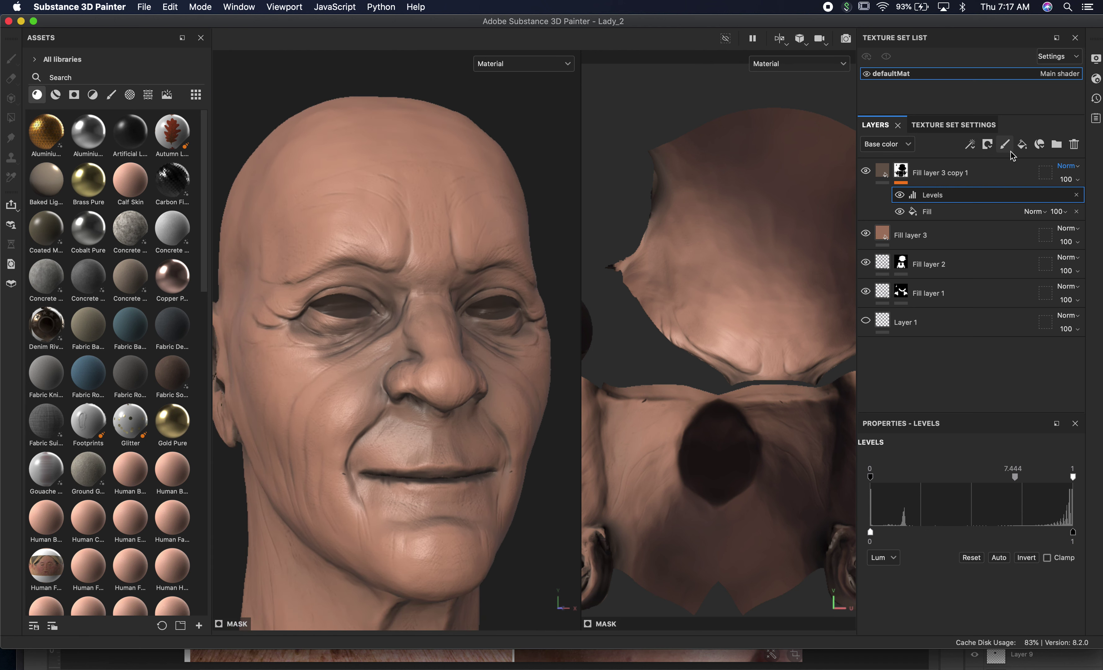
Add a new fill layer and move it to the top of the layer stack, above Fill layer 3 copy 1
left_click(1009, 172)
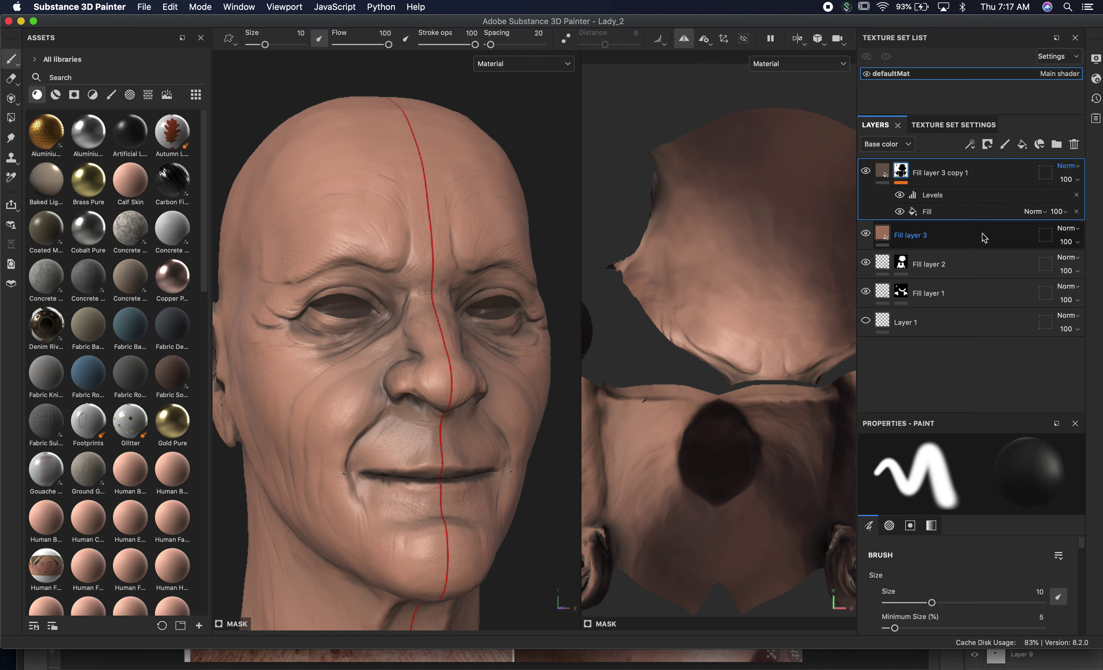
left_click(1022, 145)
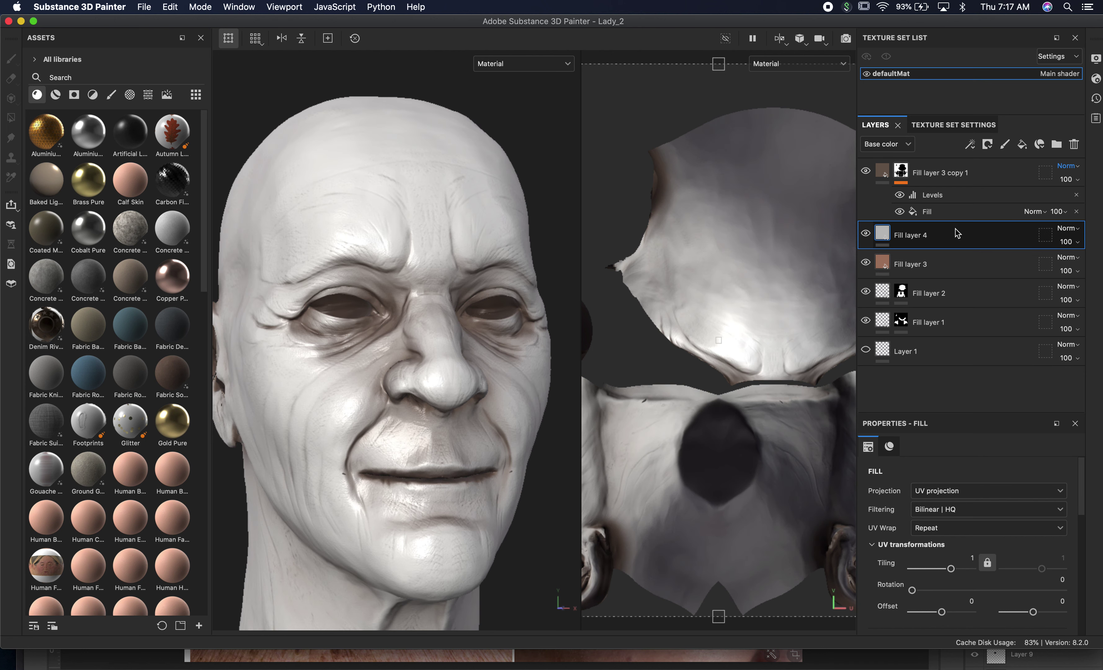
left_click_drag(957, 234, 962, 173)
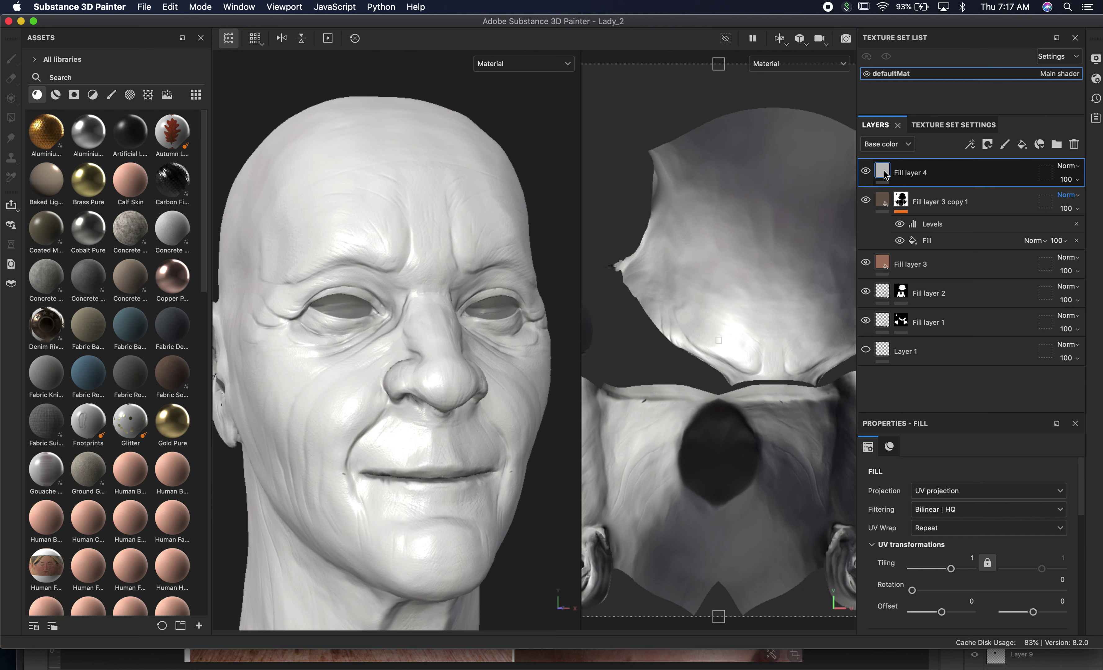
Set the base color of Fill layer 4 to red D54343, sampling the final shade from the head's forehead
mouse_move(885, 175)
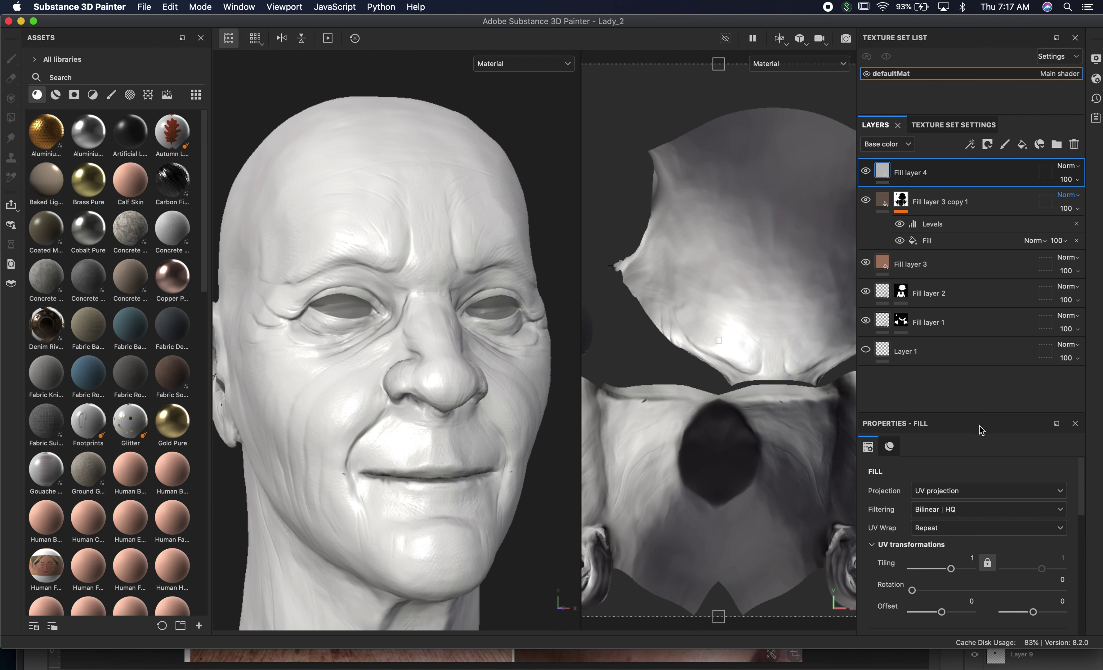
scroll(993, 479, "down", 8)
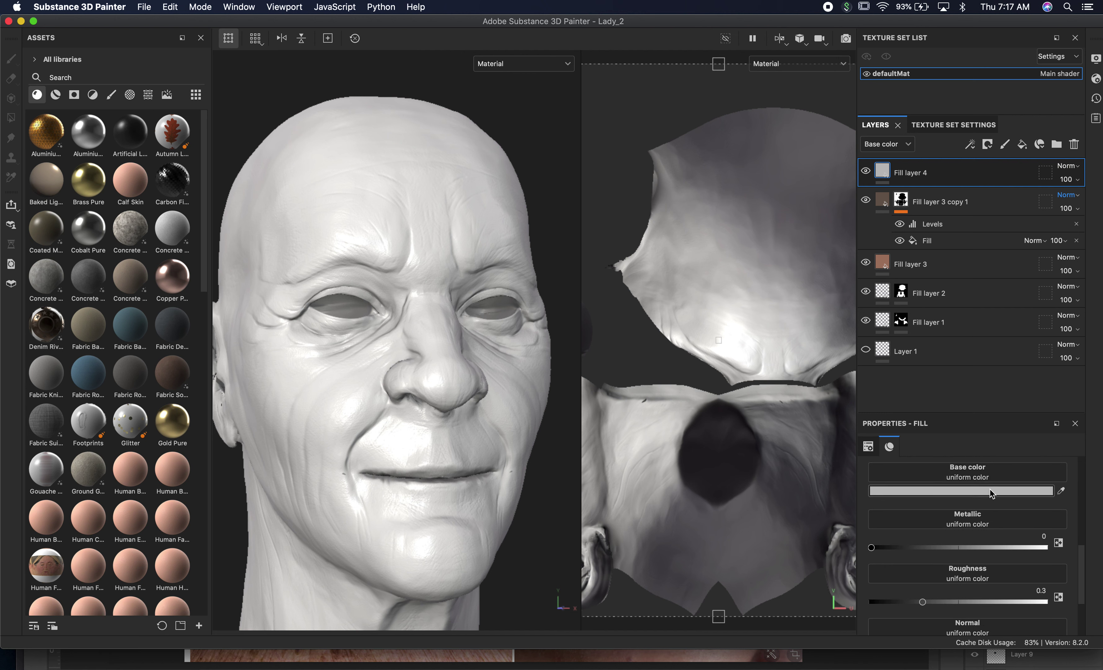
left_click(992, 491)
left_click(920, 374)
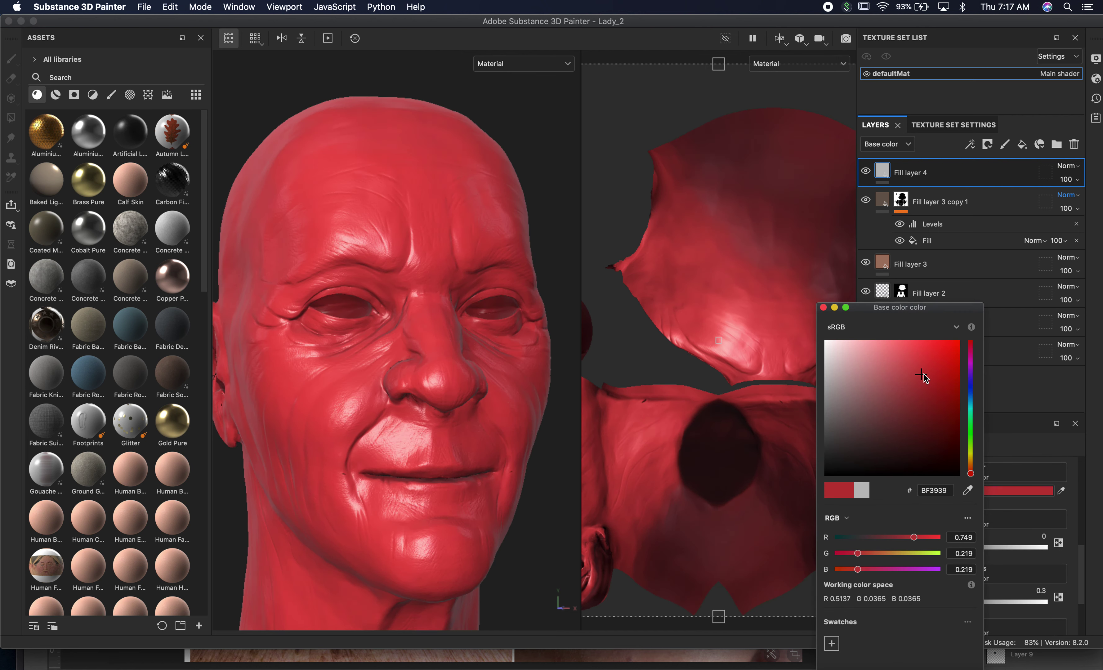
mouse_move(923, 378)
left_mouse_down()
mouse_move(923, 397)
mouse_move(924, 384)
left_mouse_up()
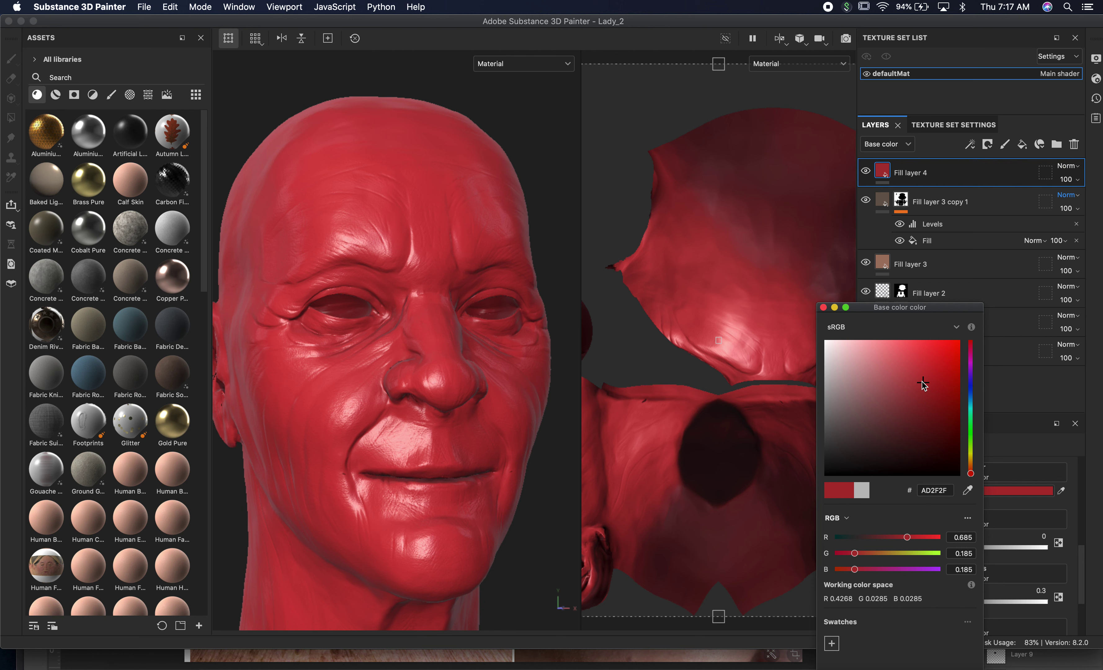
left_click(968, 491)
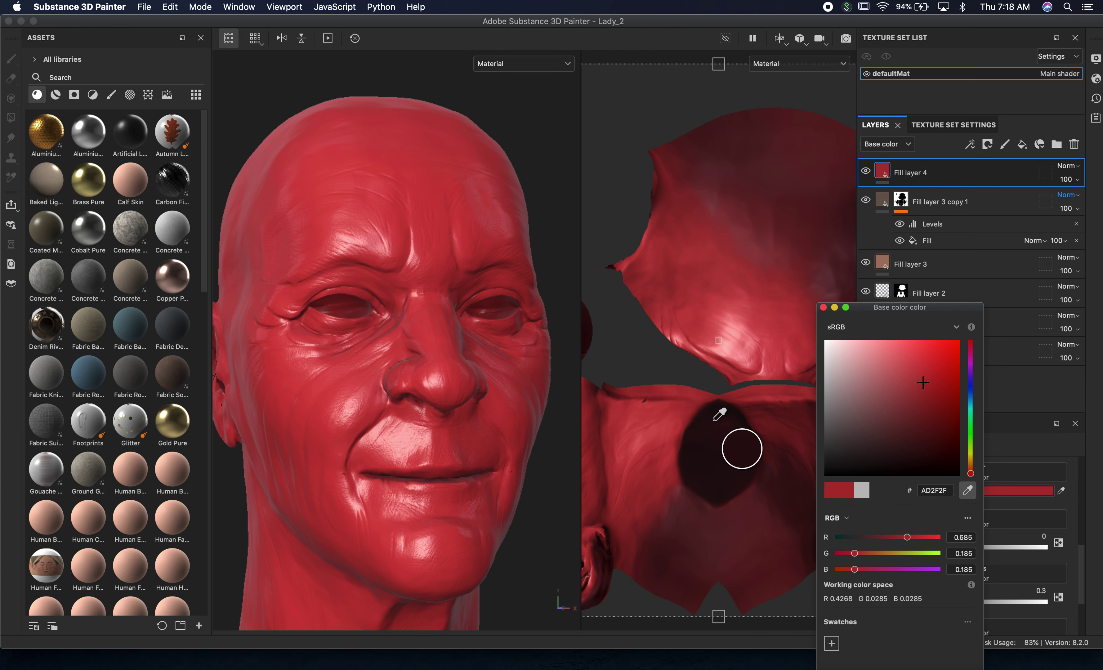
left_click(301, 202)
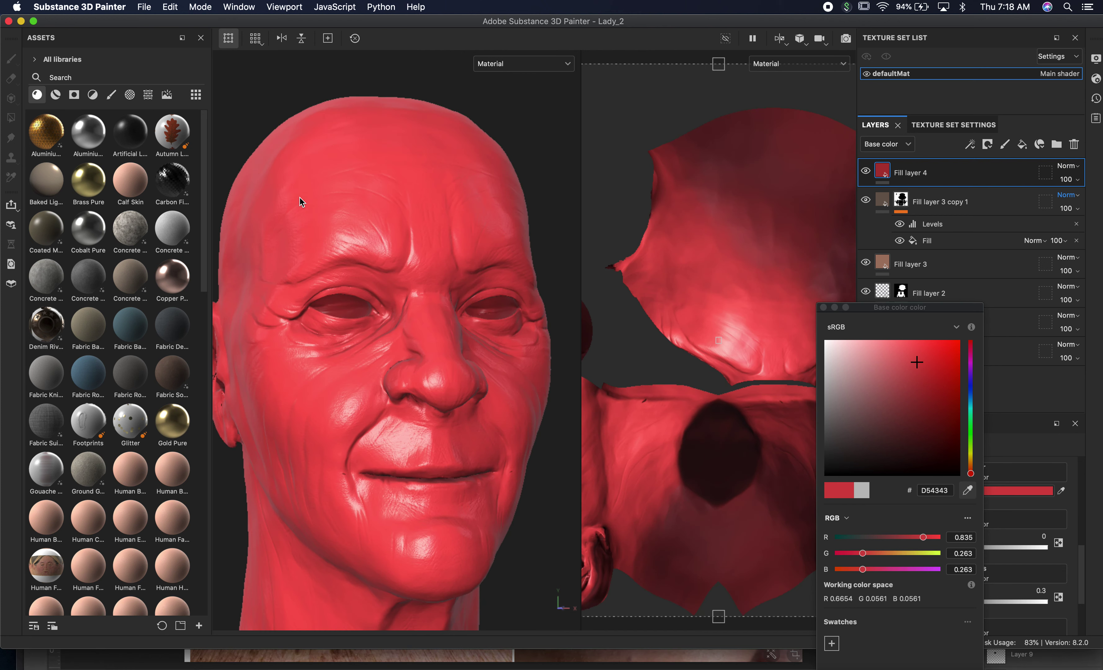
left_click(824, 308)
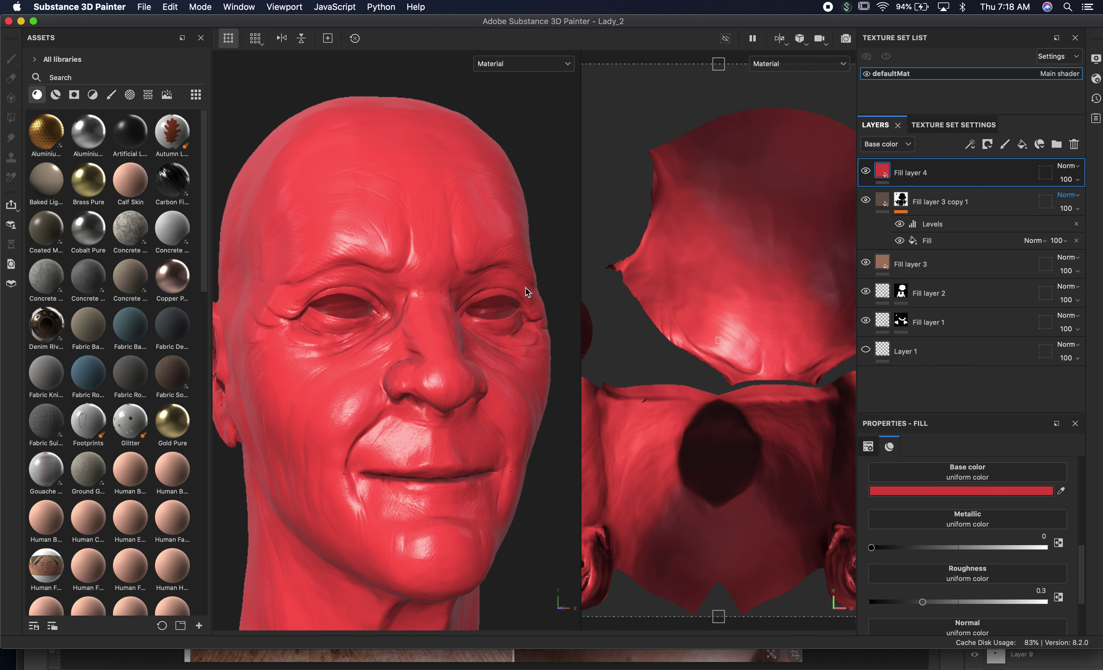
Add a black mask to Fill layer 4, try a mirrored brush stroke on the forehead and undo it
right_click(884, 175)
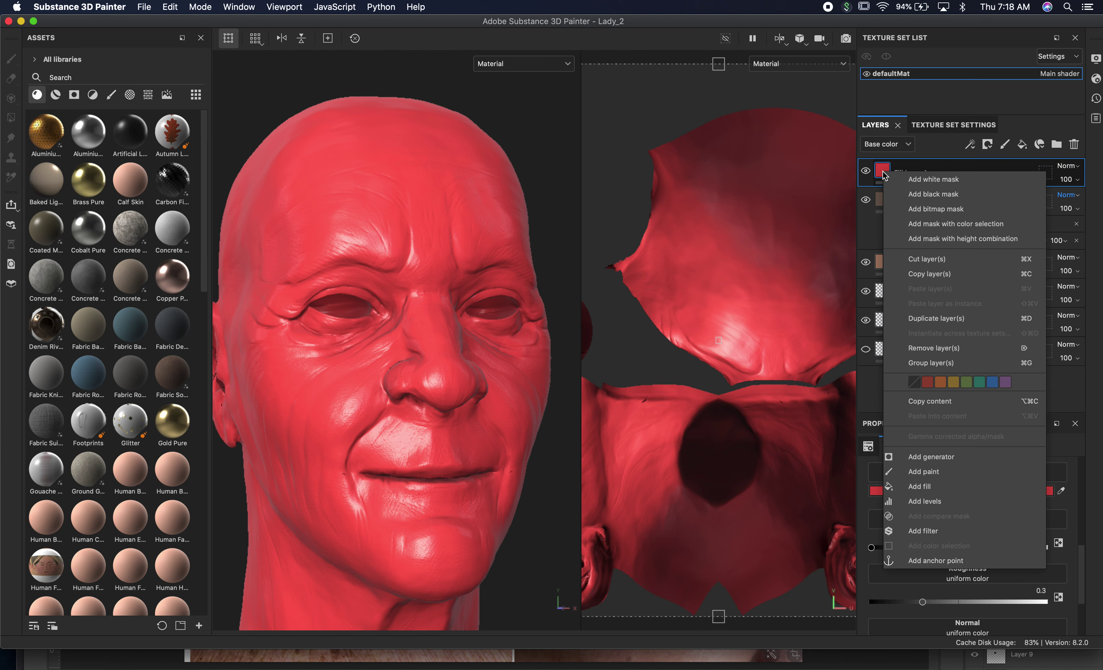
left_click(938, 196)
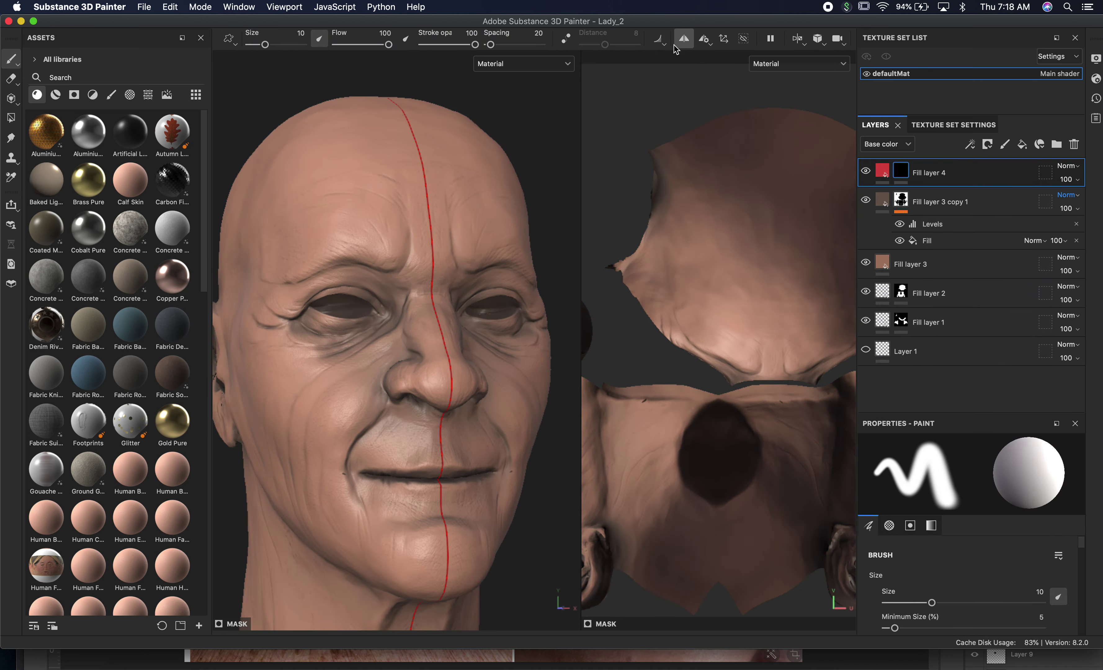
left_click_drag(475, 173, 481, 239)
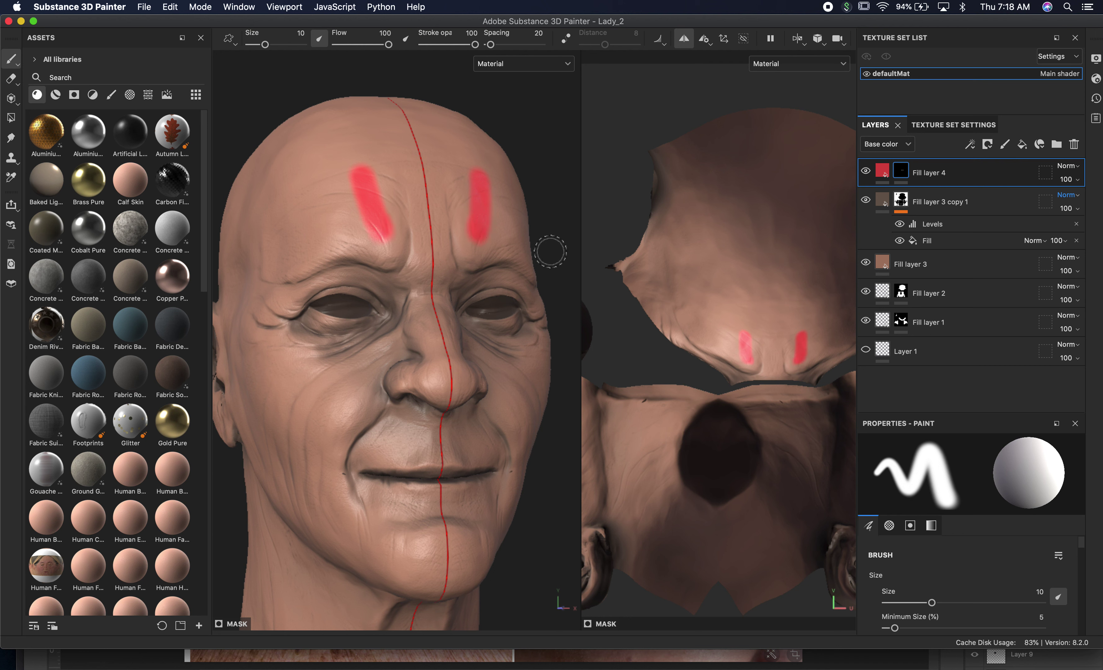
key("super+z")
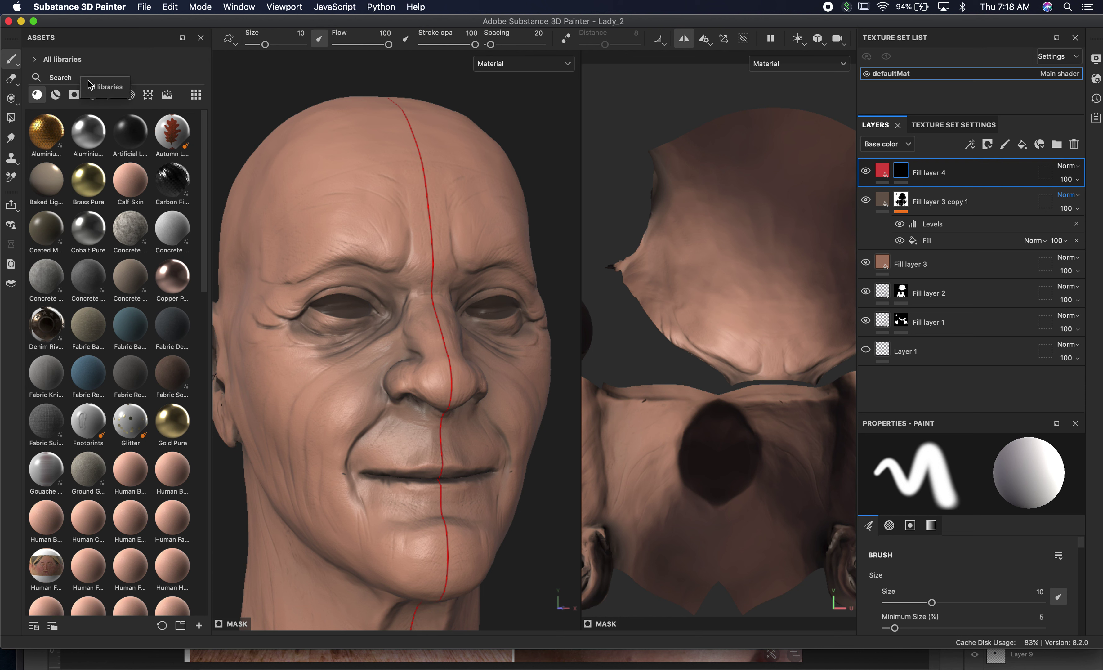
Search the brush library for "dirt", compare the brush previews and choose the Dirt 1 brush
left_click(112, 95)
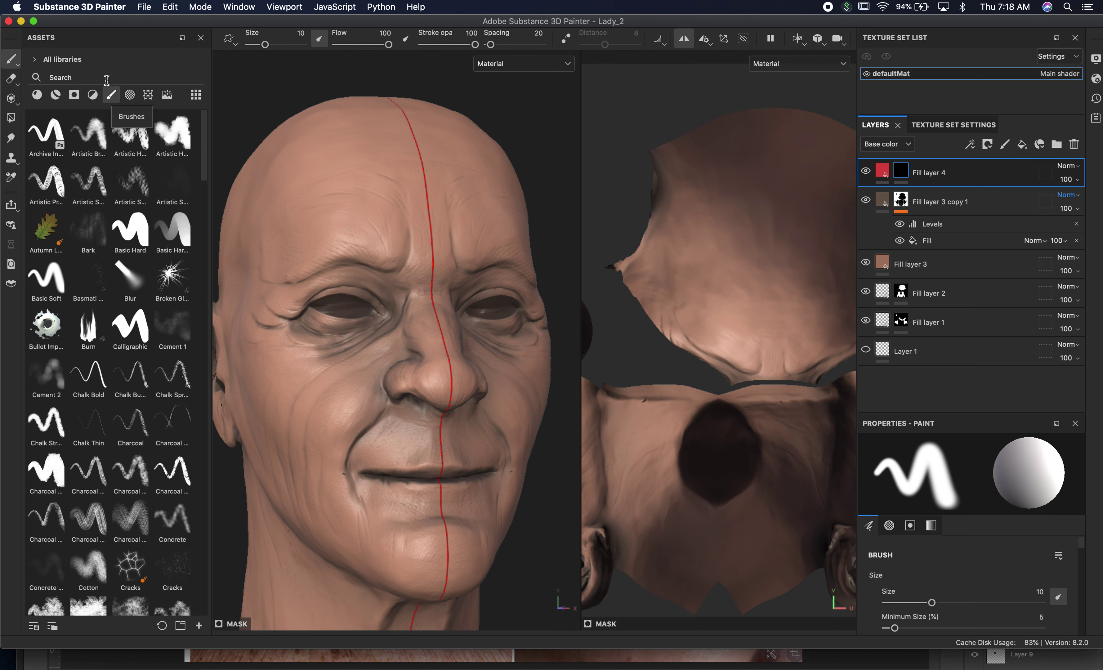
left_click(105, 76)
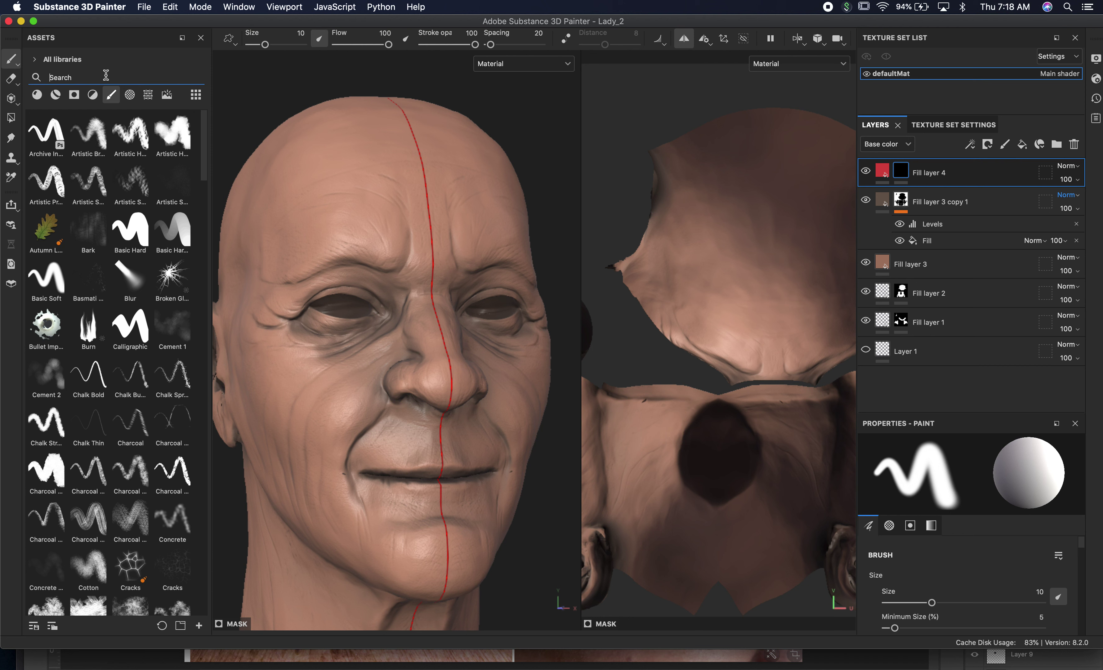
type("dirt")
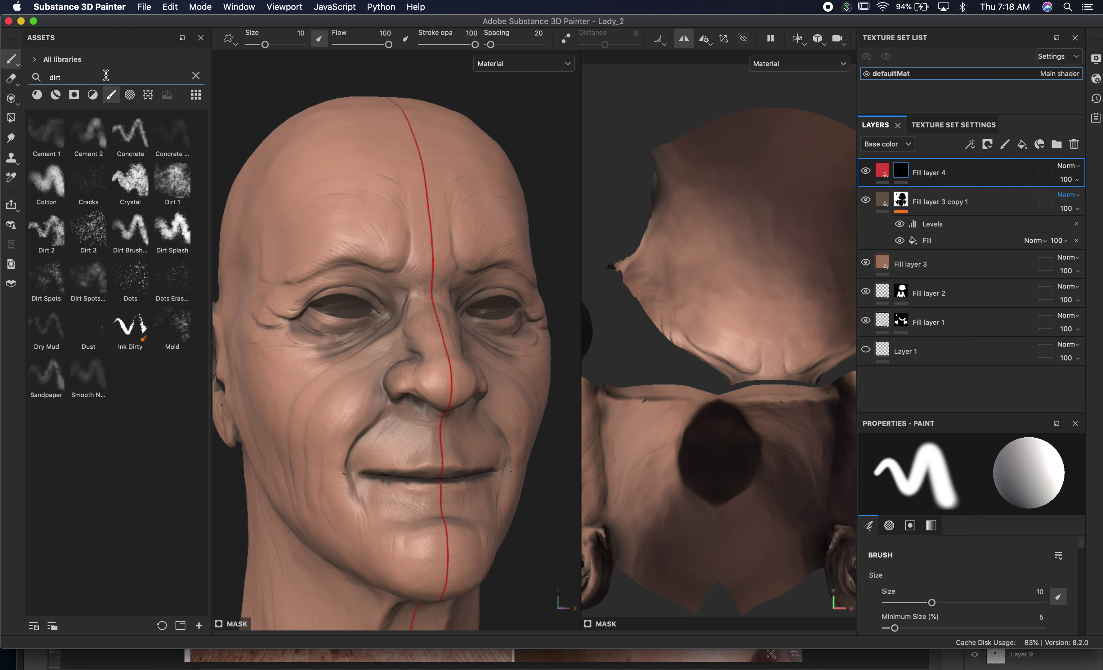
mouse_move(104, 239)
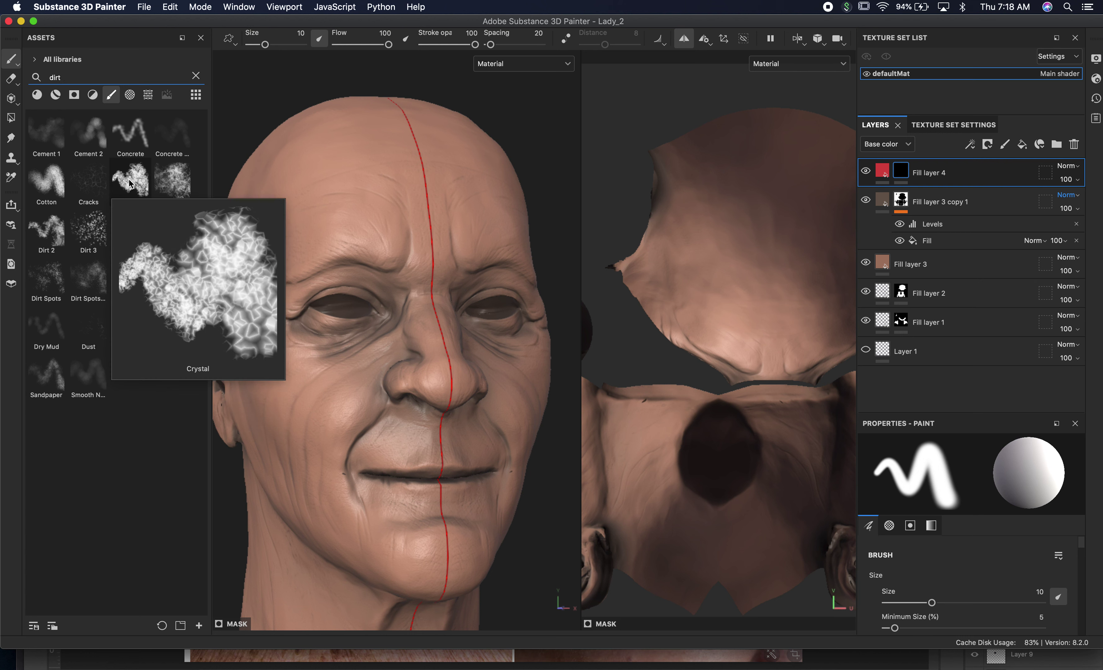
mouse_move(180, 180)
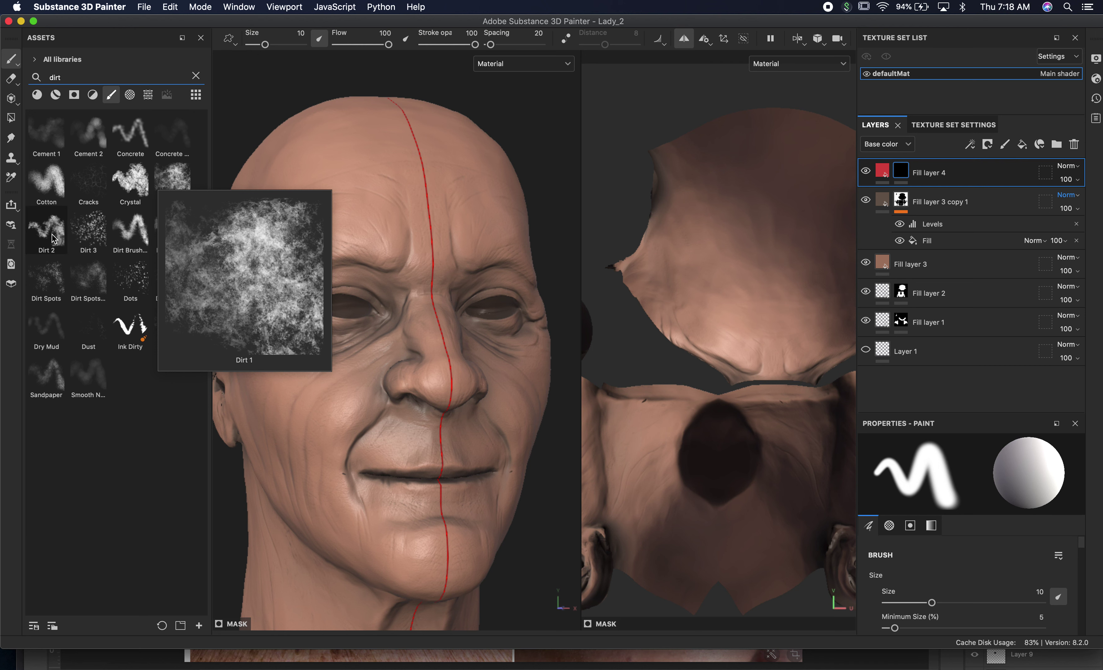
mouse_move(53, 238)
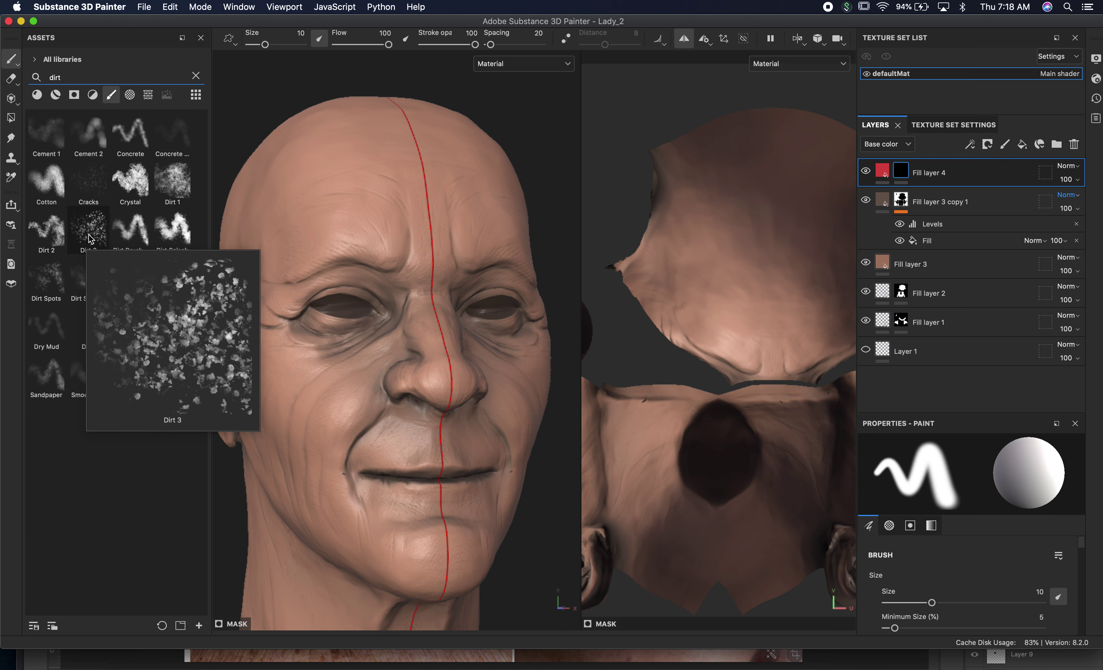
left_click(174, 183)
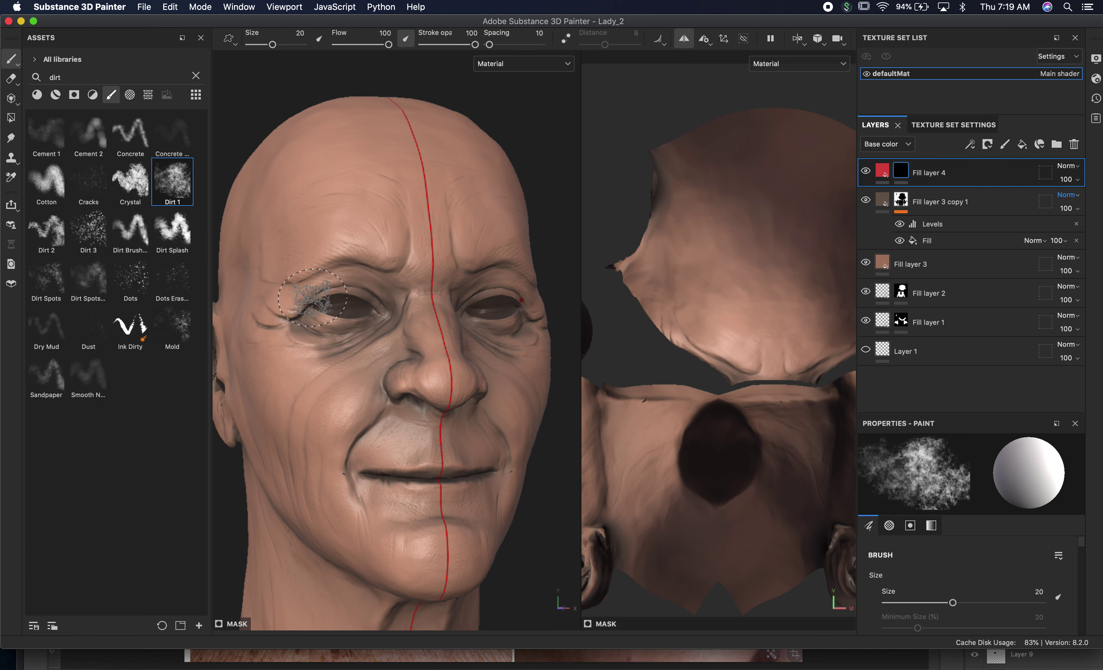
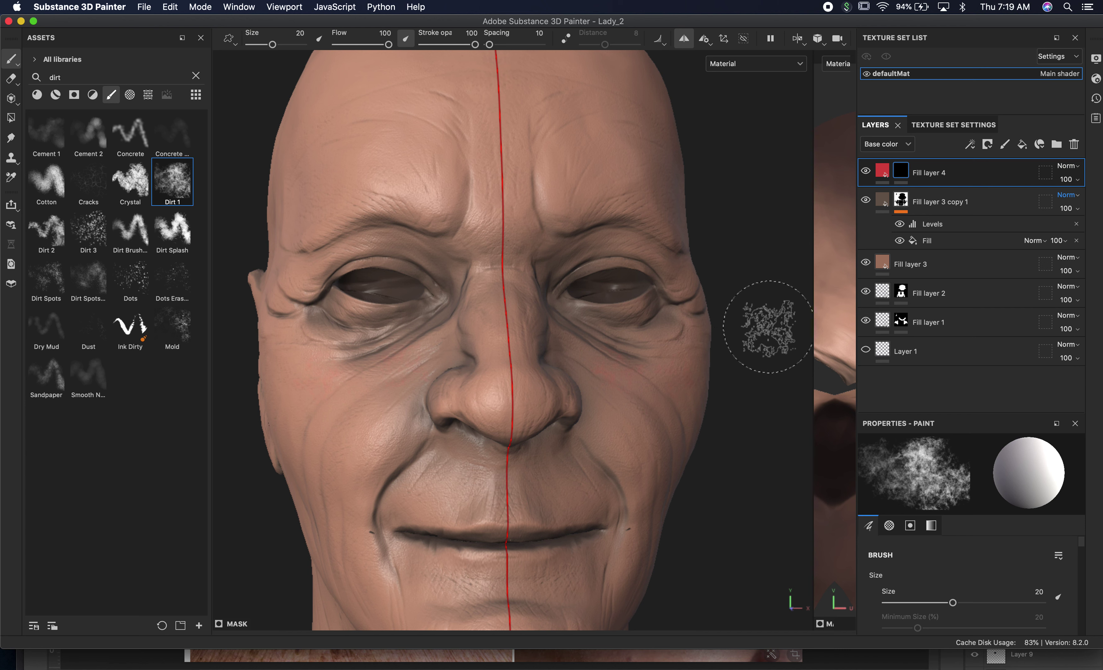
Paint mirrored patches of redness across both cheeks on Fill layer 4's mask with the Dirt 1 brush
left_click_drag(769, 327, 715, 326, "alt")
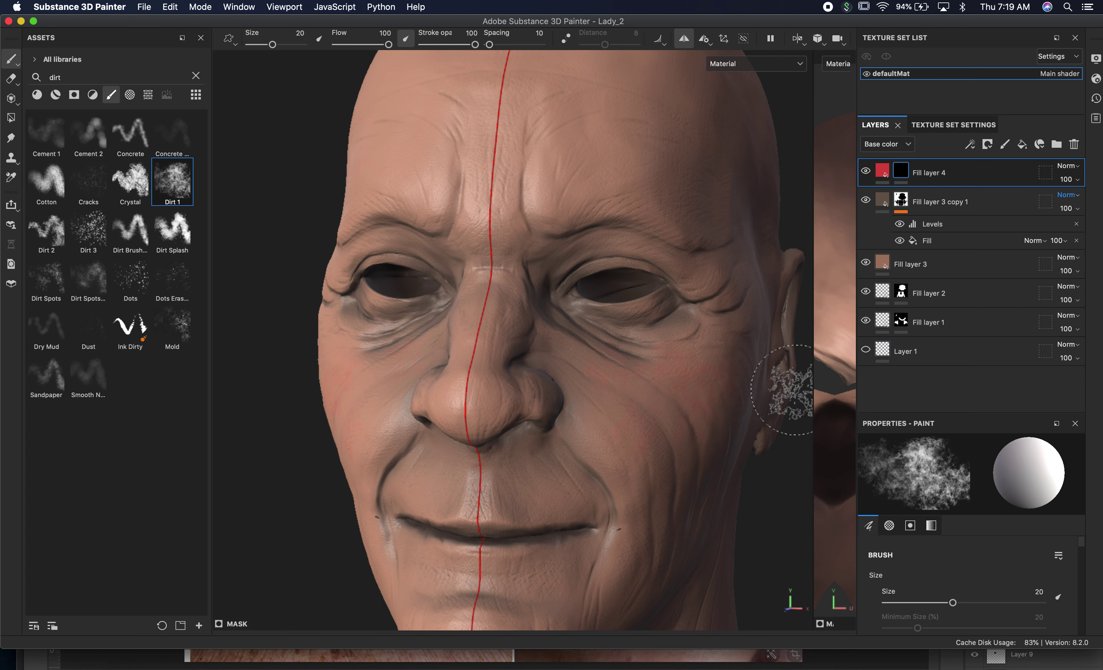
scroll(745, 447, "up", 10)
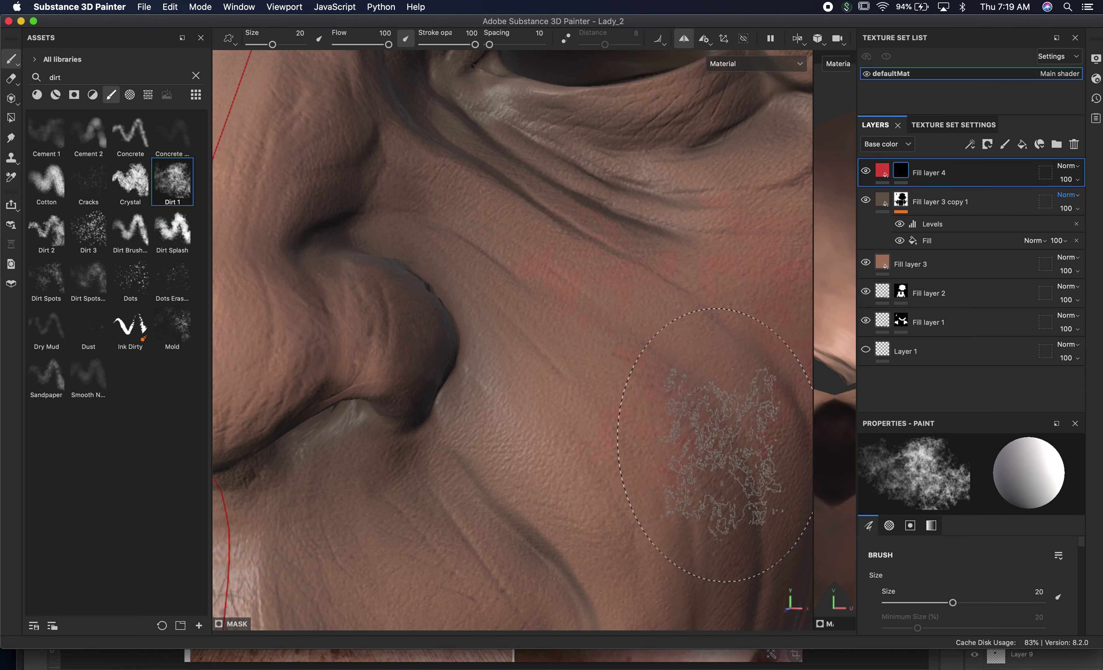
left_click_drag(715, 444, 538, 498, "alt")
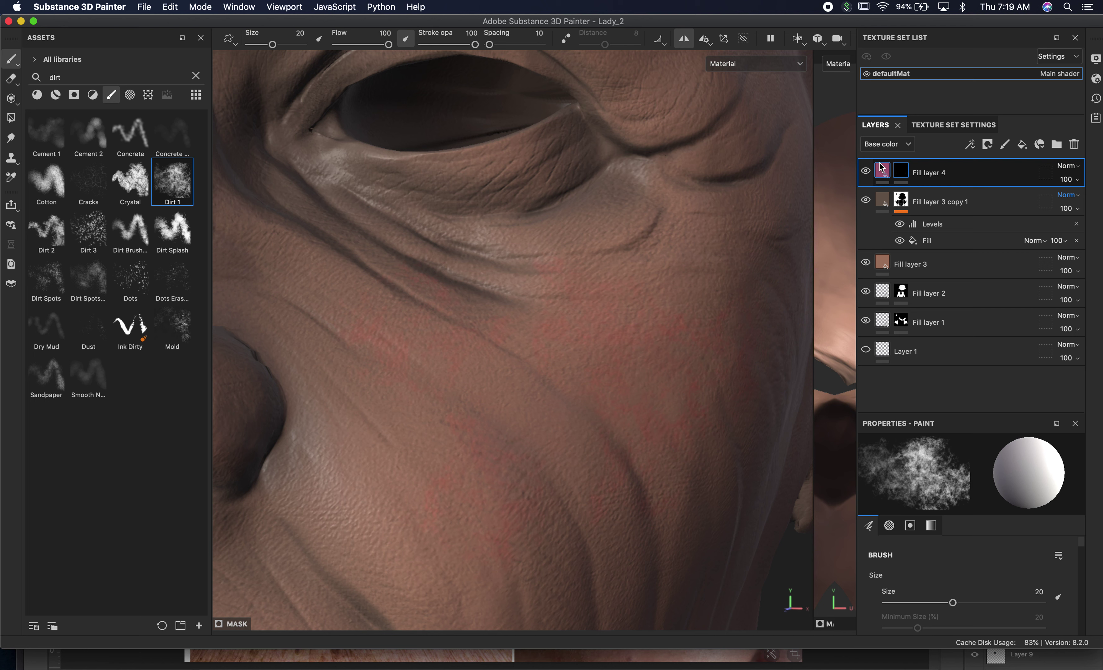
Examine the base color and material channel settings of Fill layer 4
left_click(884, 173)
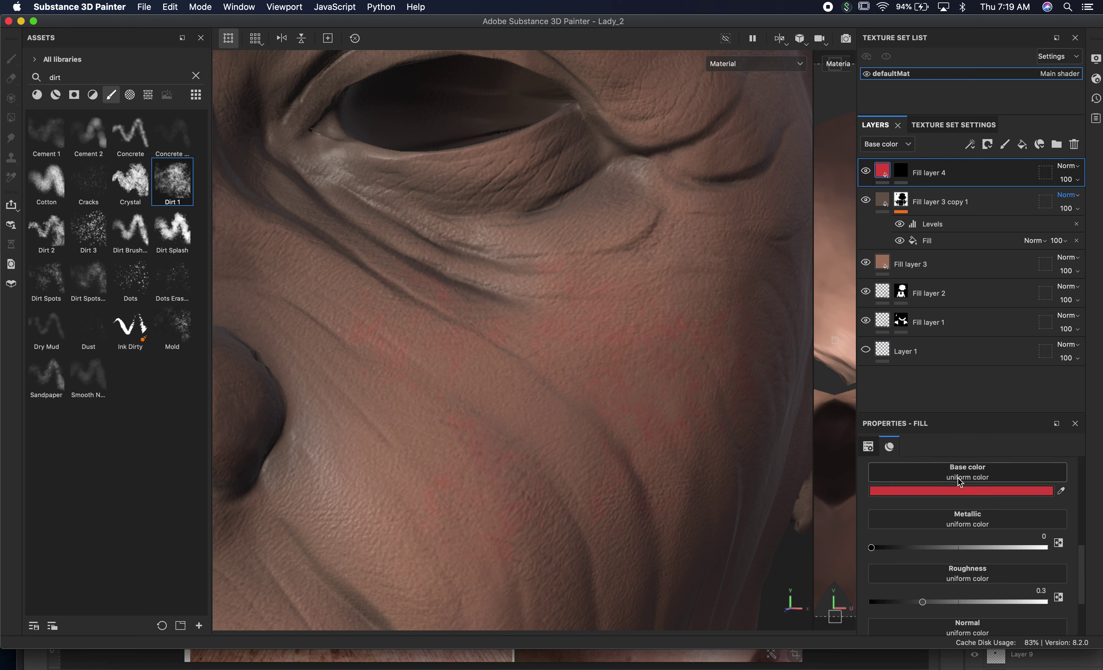
scroll(988, 478, "down", 4)
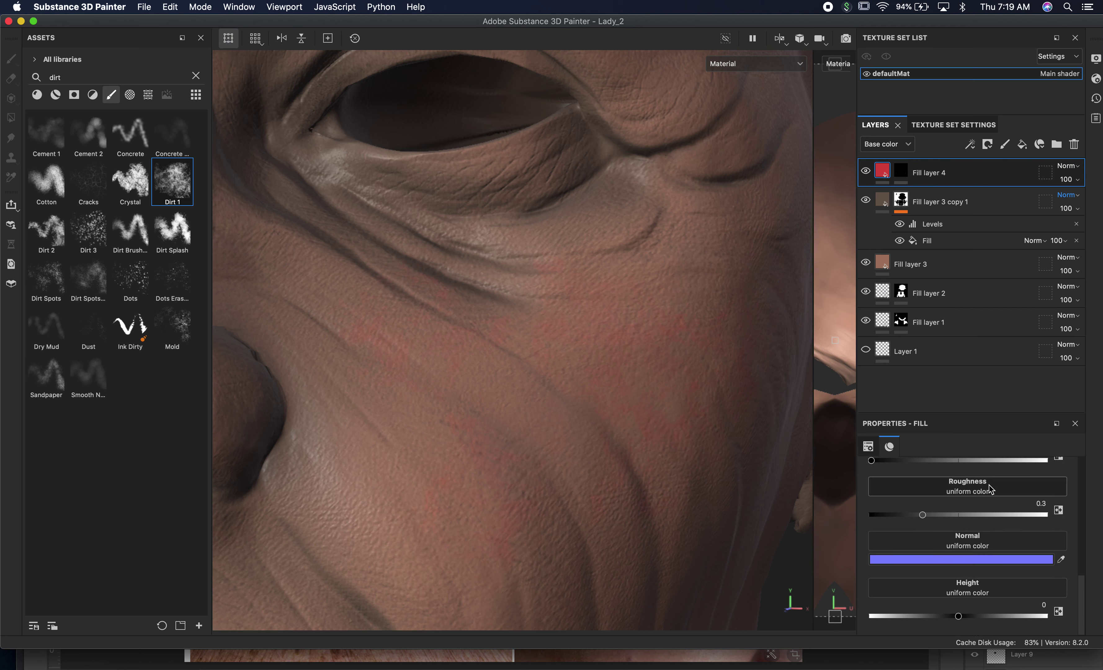
scroll(991, 489, "up", 6)
scroll(994, 488, "down", 2)
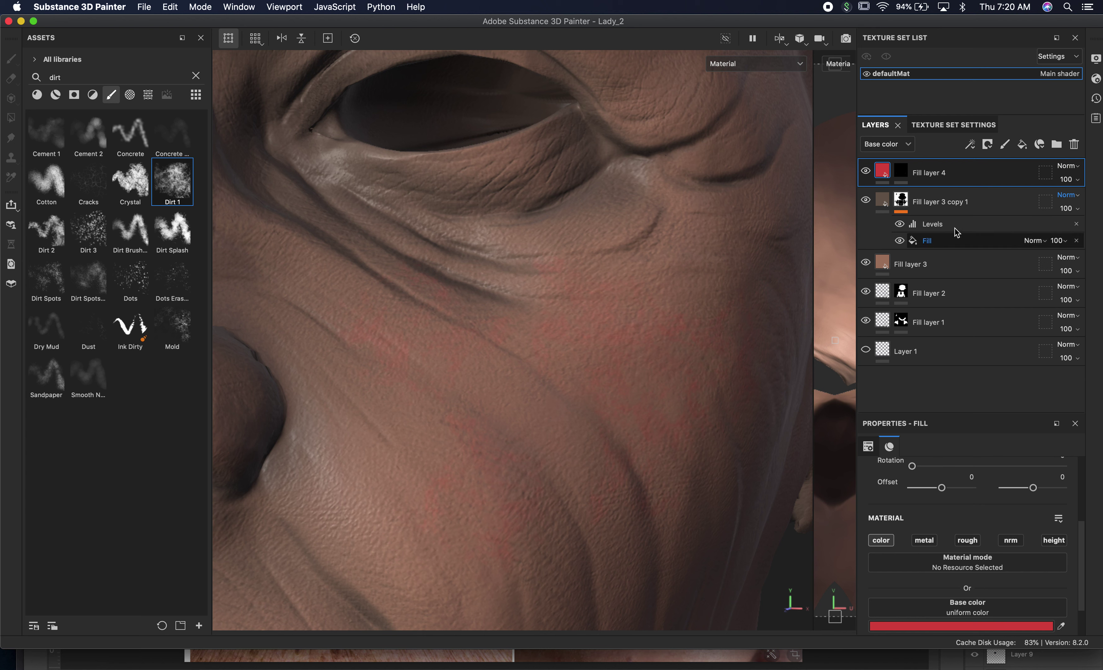
Reselect Fill layer 4's mask and build up more redness on the cheeks and the outer eye wrinkles
left_click(901, 172)
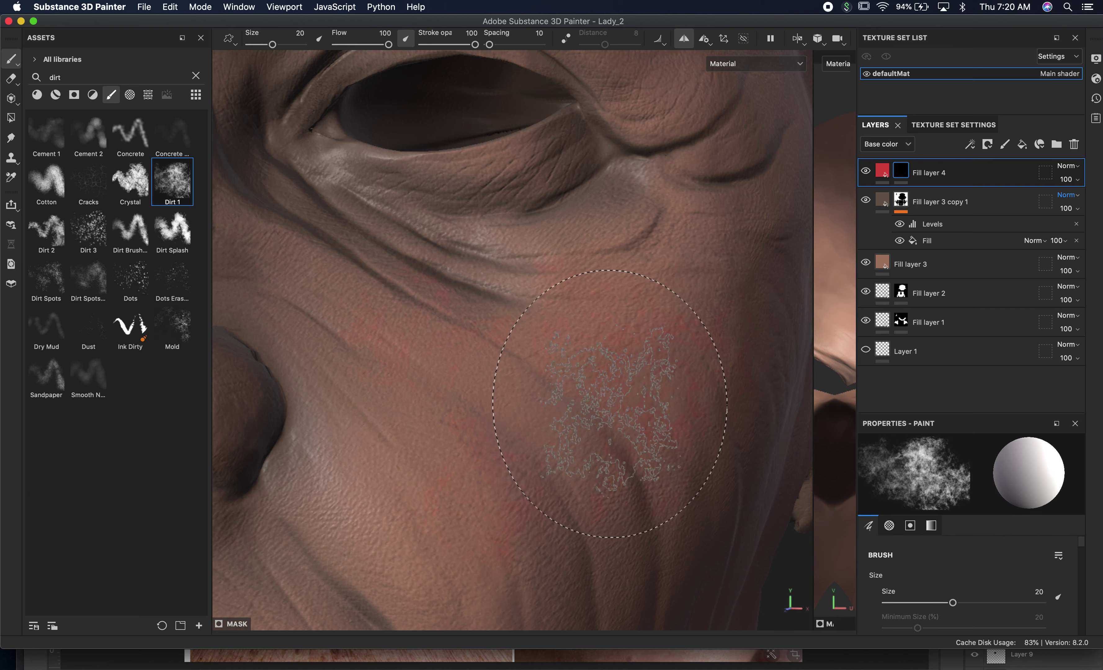
scroll(561, 453, "down", 3)
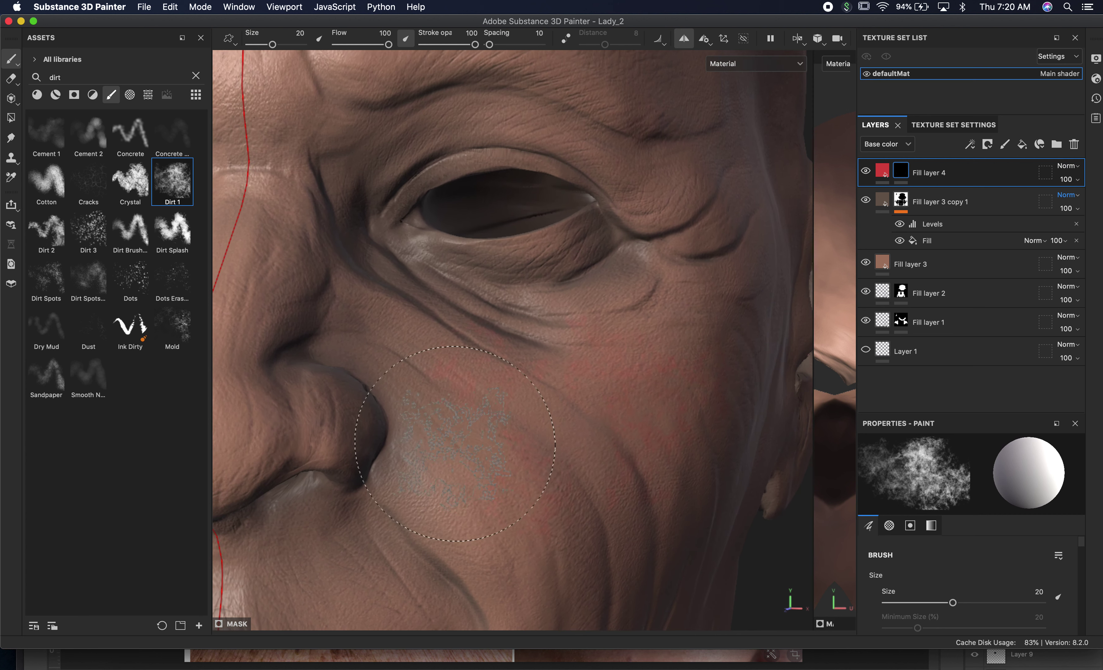
left_click_drag(455, 444, 315, 429, "alt")
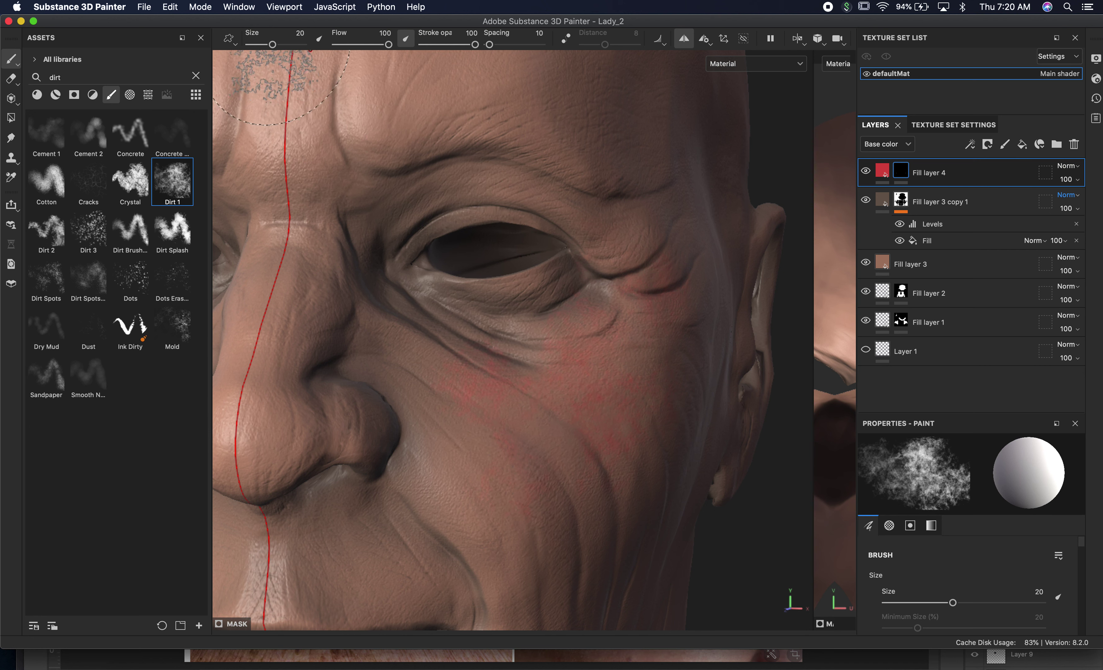
Set the brush size to 18.93 and paint redness over the nose and cheeks
left_click_drag(273, 45, 261, 45)
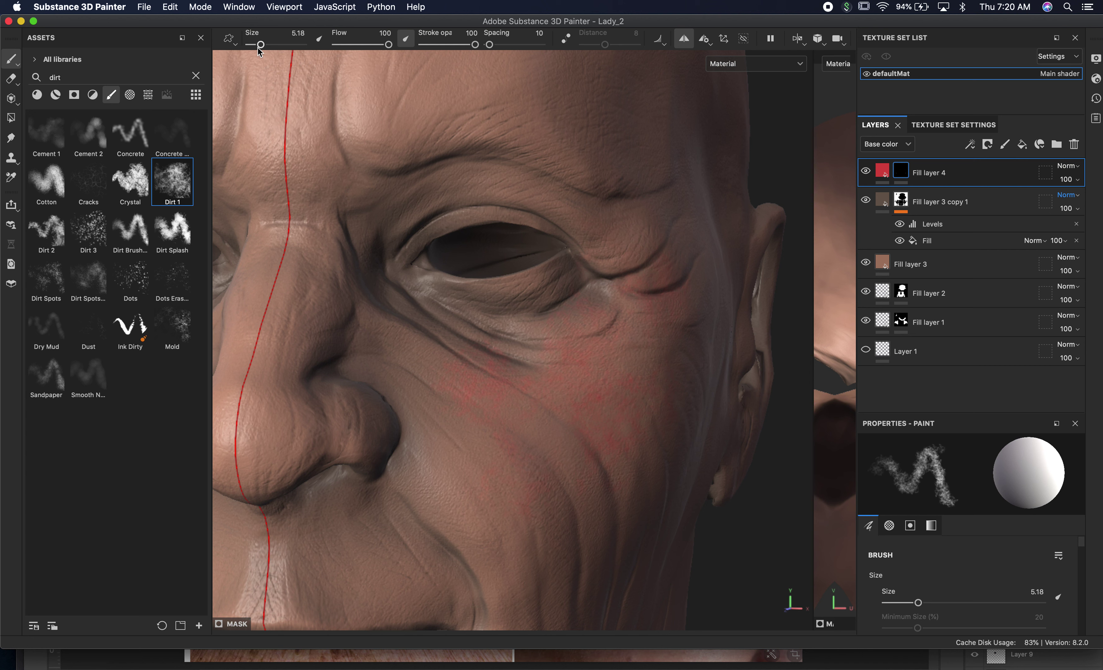
left_click_drag(261, 46, 268, 45)
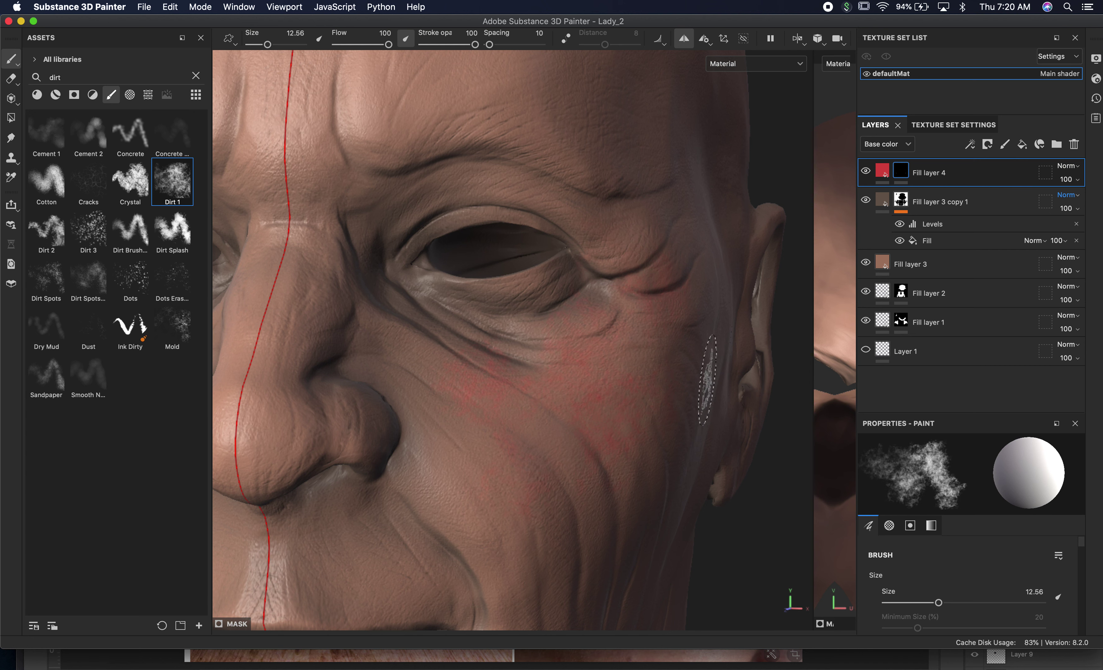
left_click(271, 45)
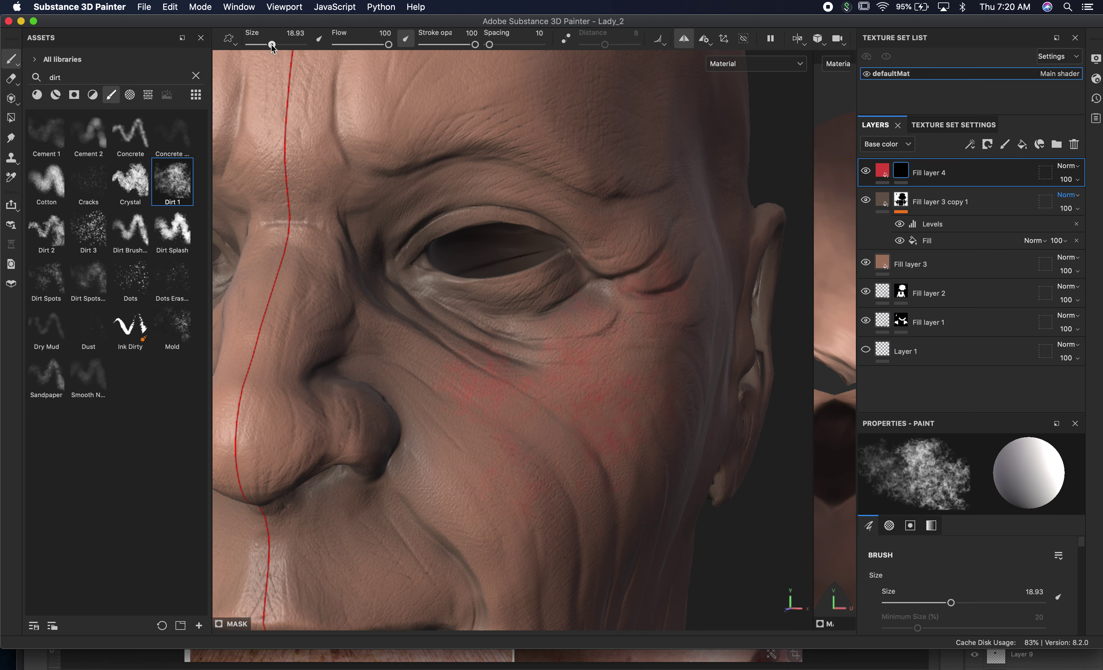
scroll(705, 474, "down", 5)
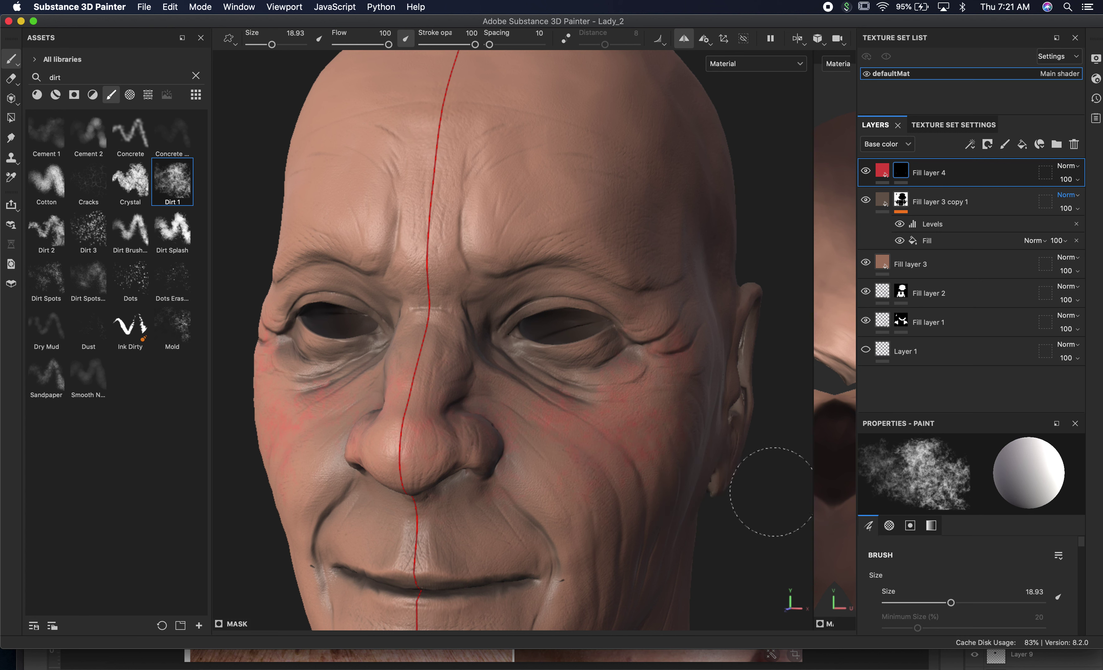
Extend the light redness over the chin and around the mouth on Fill layer 4's mask
mouse_move(748, 497)
left_mouse_down("alt")
mouse_move(731, 483)
mouse_move(732, 443)
left_mouse_up("alt")
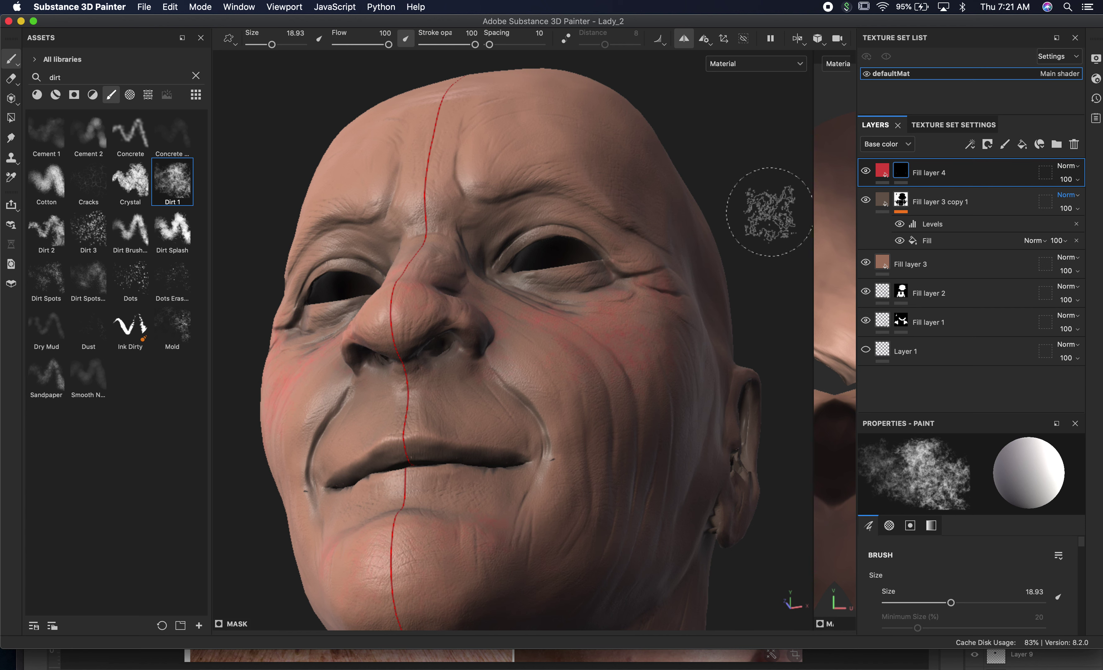
mouse_move(759, 220)
left_mouse_down("alt")
mouse_move(759, 266)
mouse_move(648, 525)
left_mouse_up("alt")
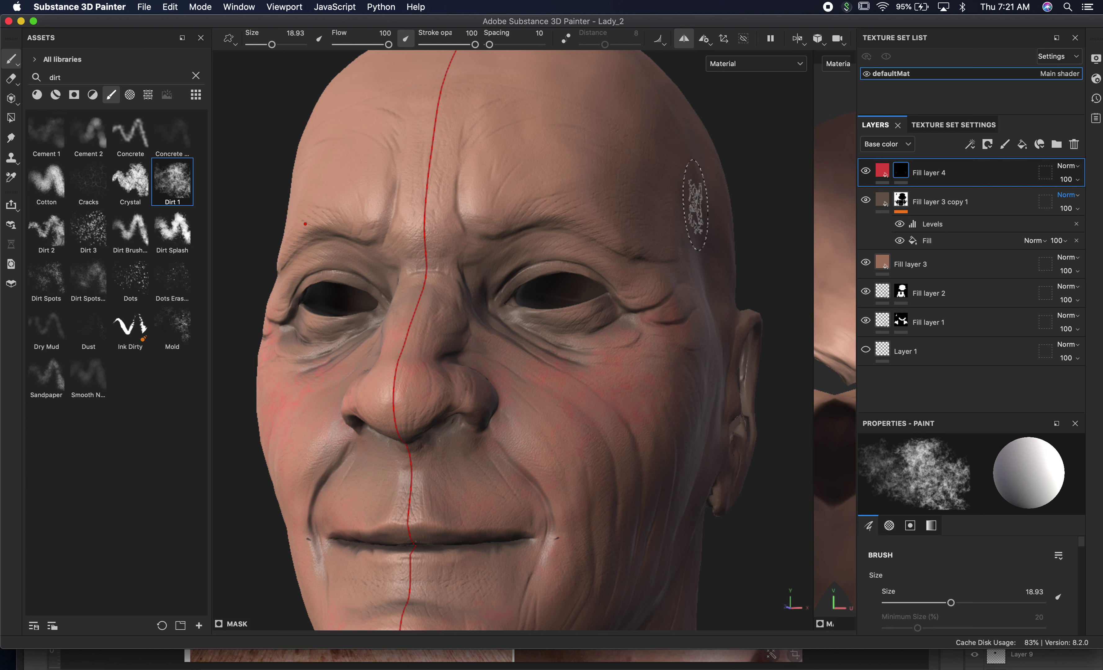
scroll(726, 307, "down", 3)
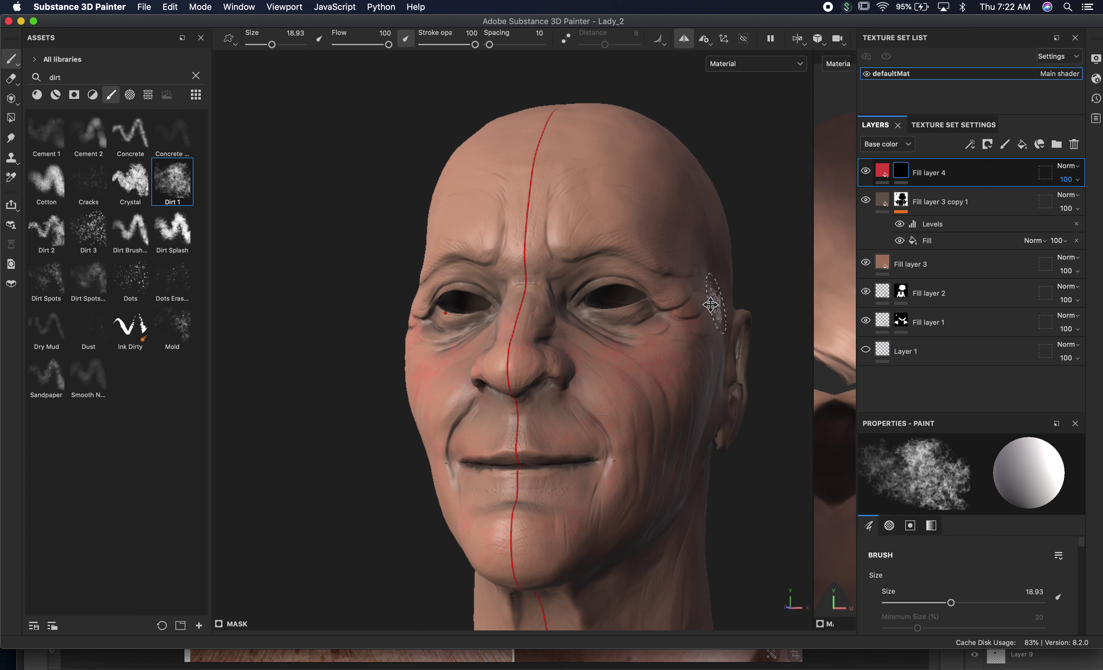
mouse_move(715, 308)
left_mouse_down("alt")
mouse_move(564, 318)
mouse_move(682, 316)
mouse_move(671, 320)
left_mouse_up("alt")
middle_click_drag(671, 320, 726, 291, "alt")
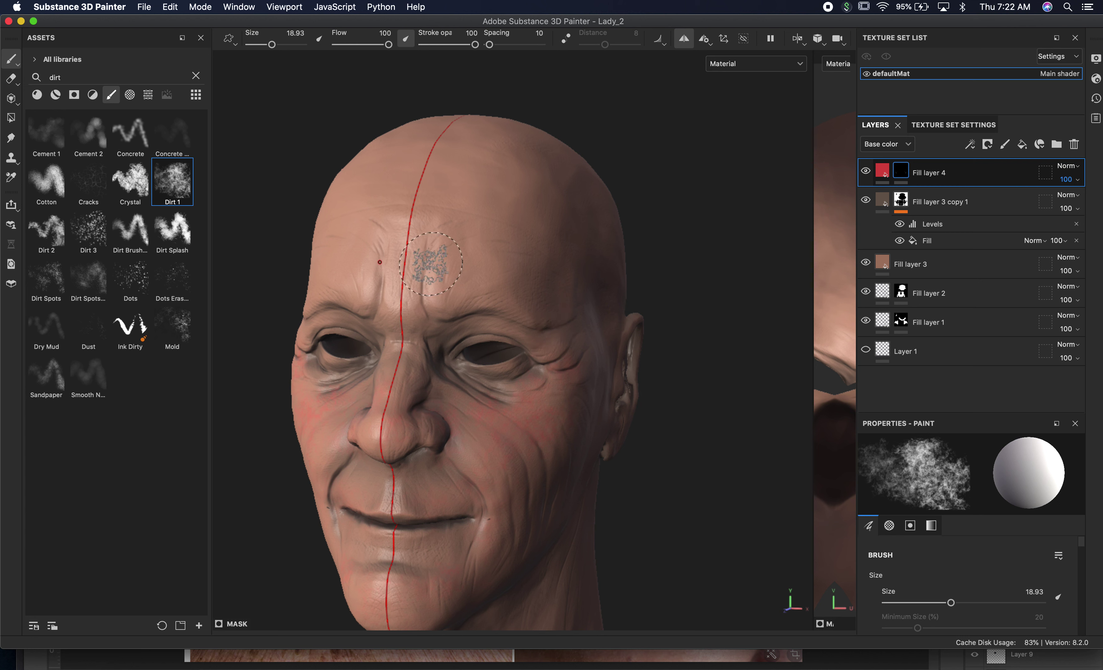
Try a heavy mirrored red stroke from the upper forehead down over the eyes and undo it
left_click_drag(433, 179, 509, 376)
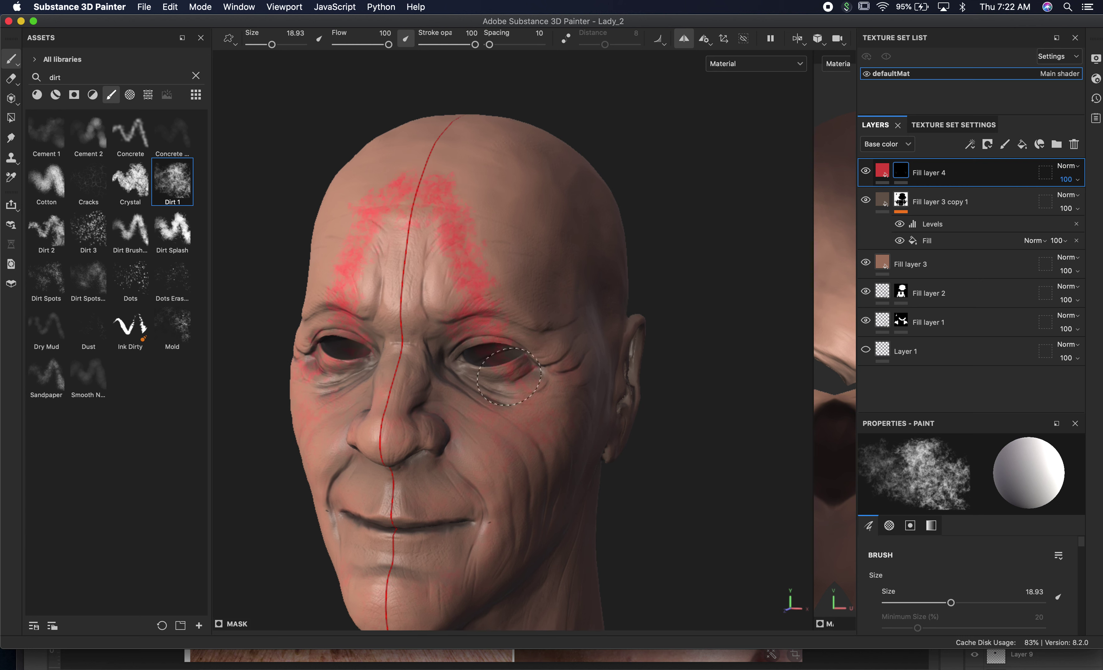
key("super+z")
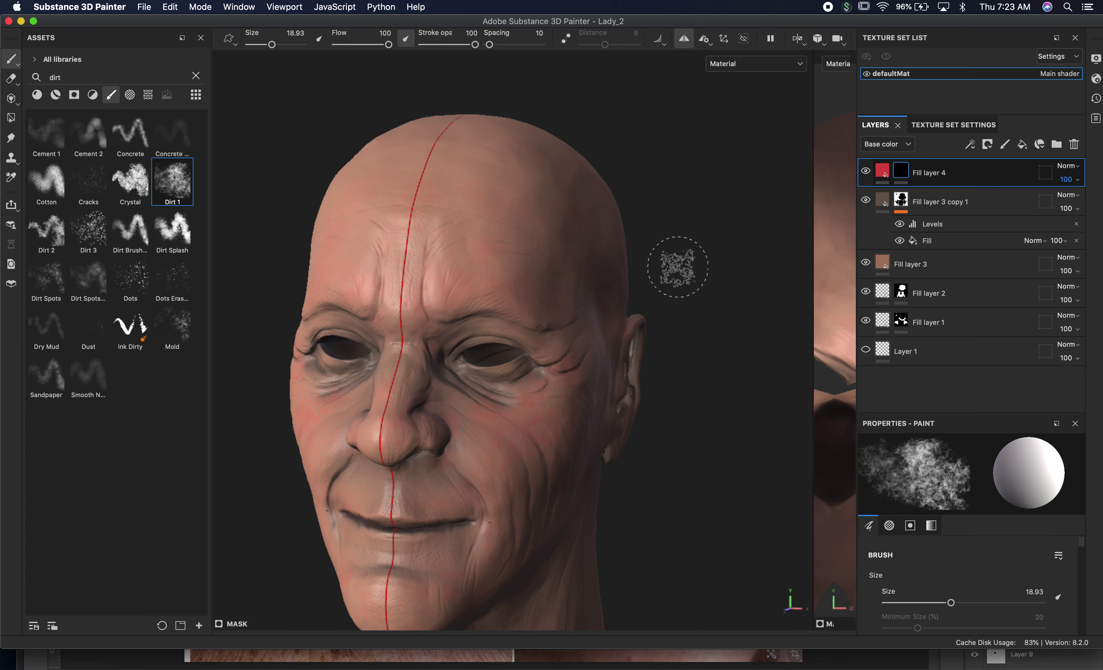
Paint subtle redness across the forehead and the sides of the head on the mask
mouse_move(677, 267)
left_mouse_down("alt")
mouse_move(702, 241)
mouse_move(703, 217)
left_mouse_up("alt")
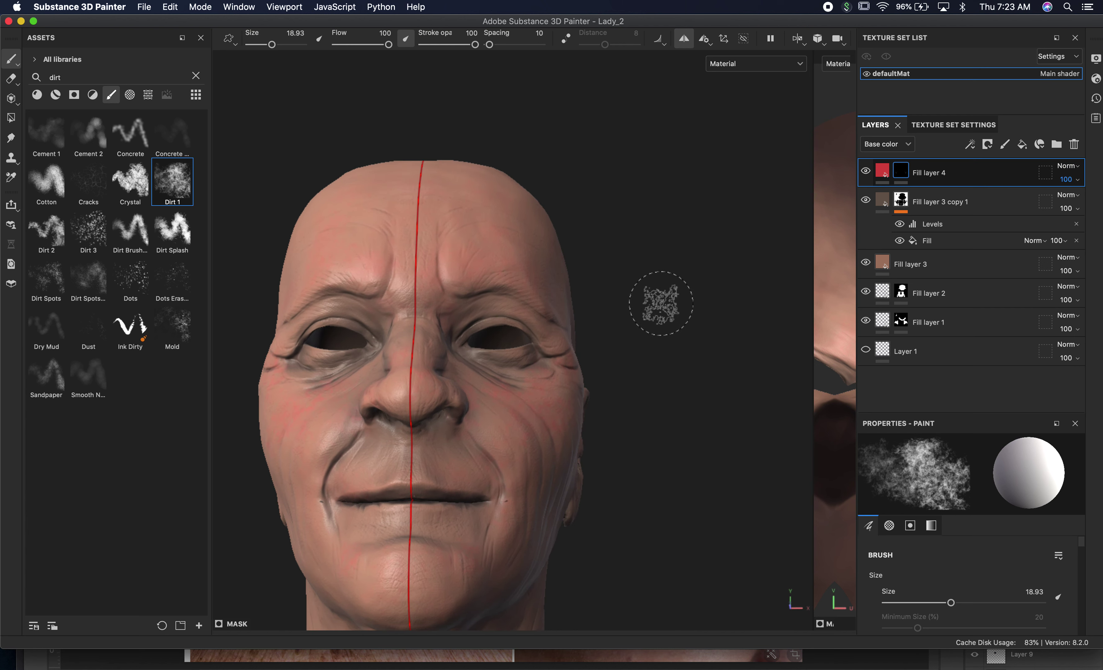
mouse_move(692, 281)
left_mouse_down("alt")
mouse_move(668, 318)
mouse_move(608, 329)
left_mouse_up("alt")
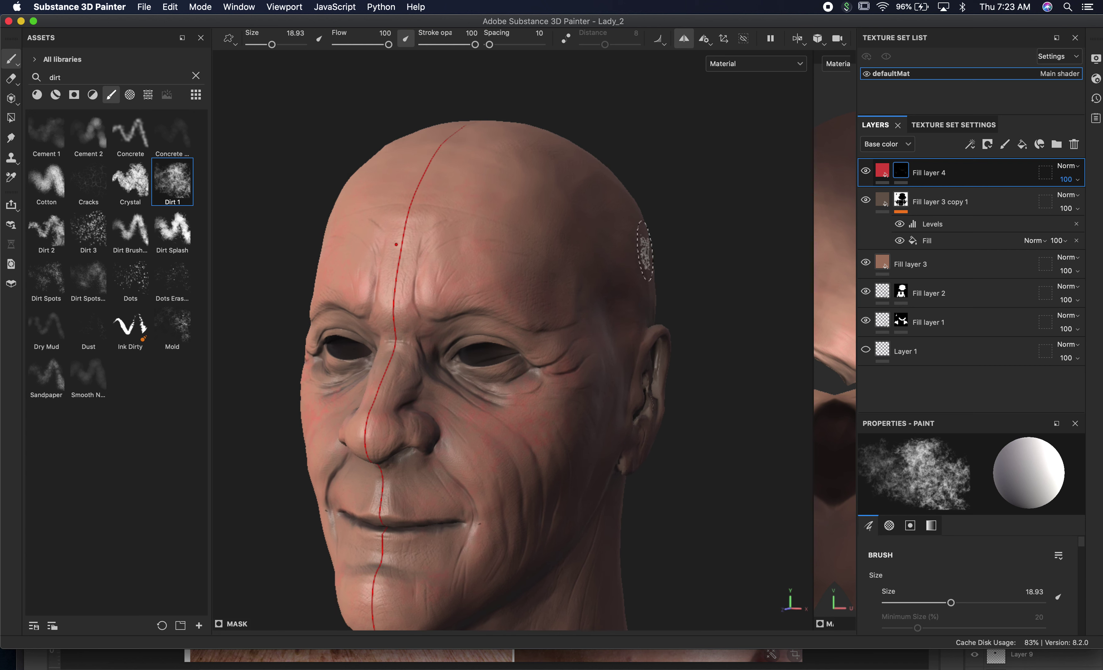
left_click_drag(721, 271, 739, 264, "alt")
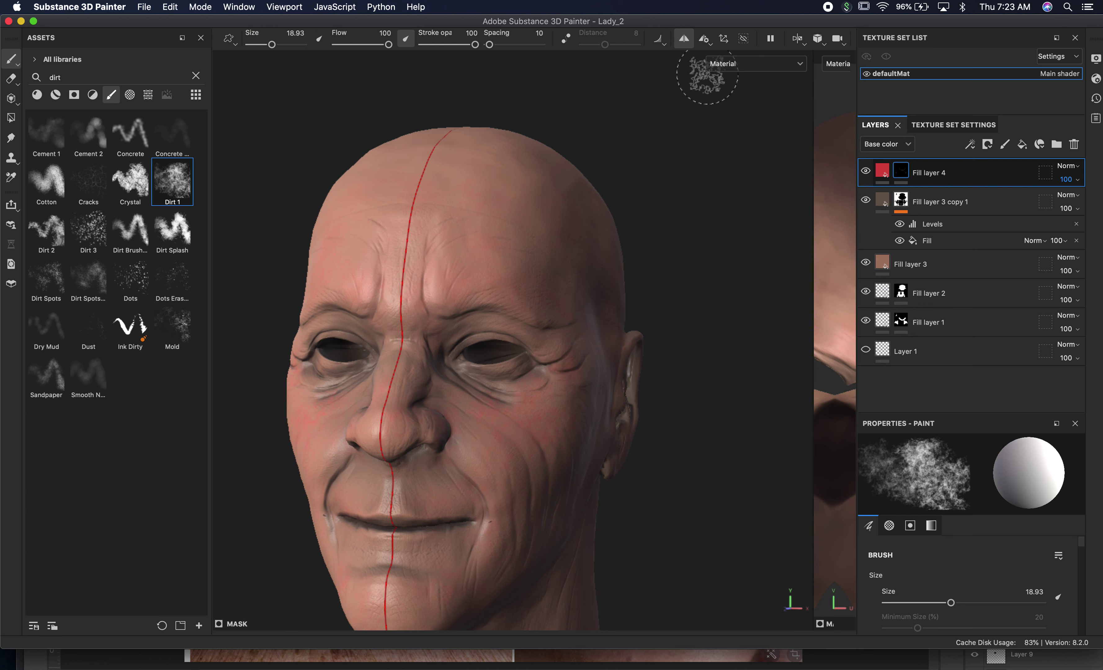
Display only the Mask channel to inspect the painted coverage from the front and side, and return to the Material view
left_click(755, 67)
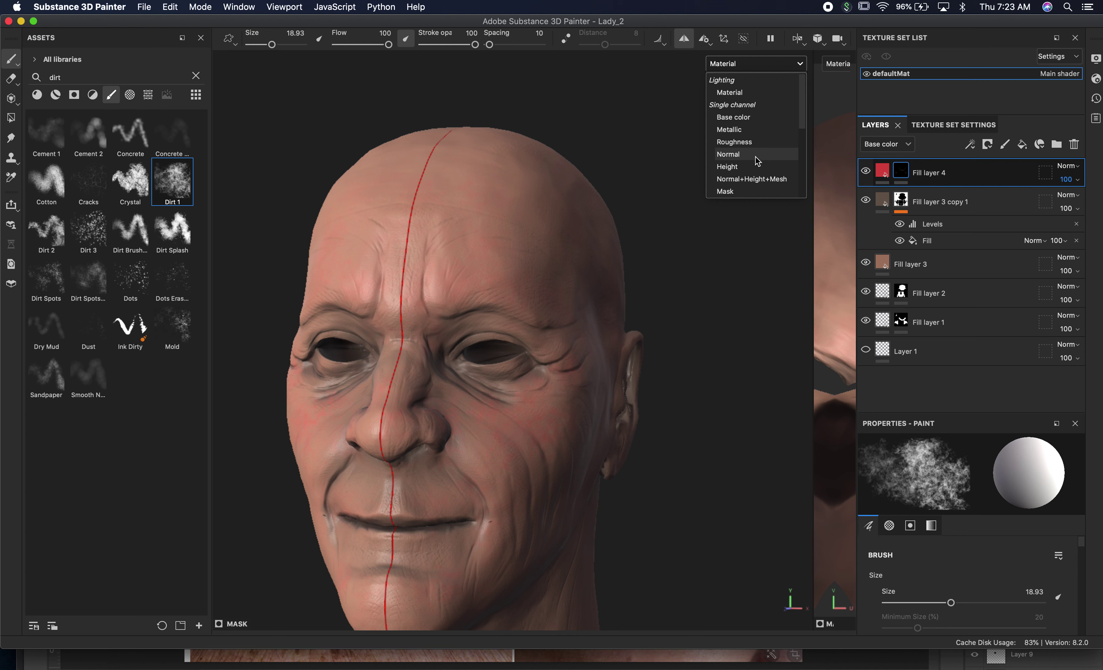
left_click(757, 192)
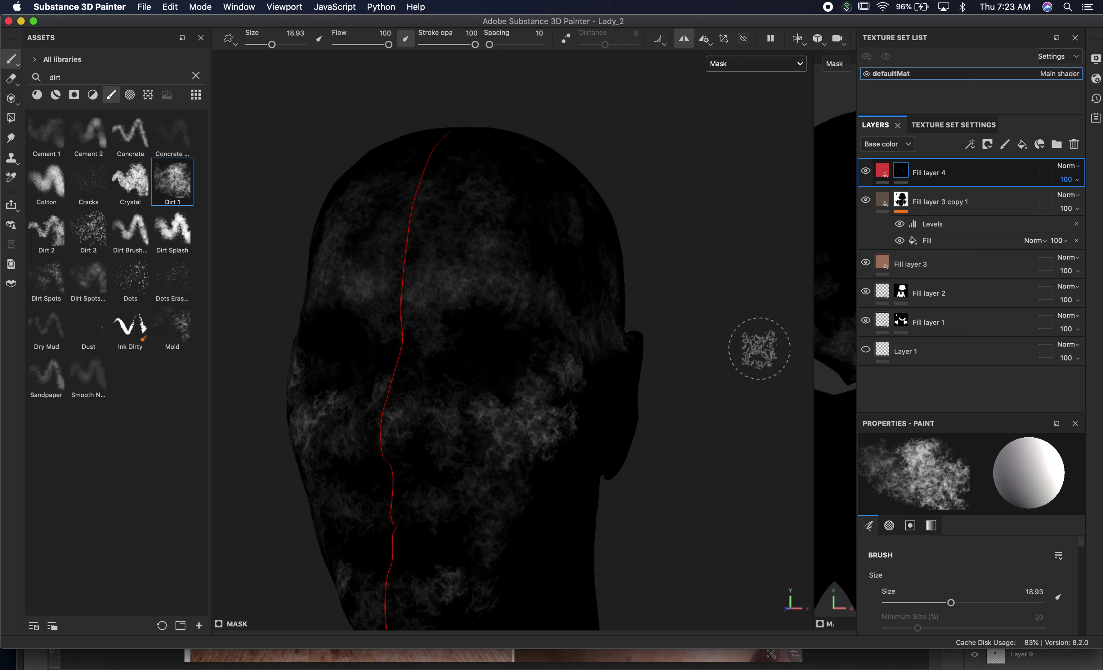
left_click_drag(747, 348, 641, 488, "alt")
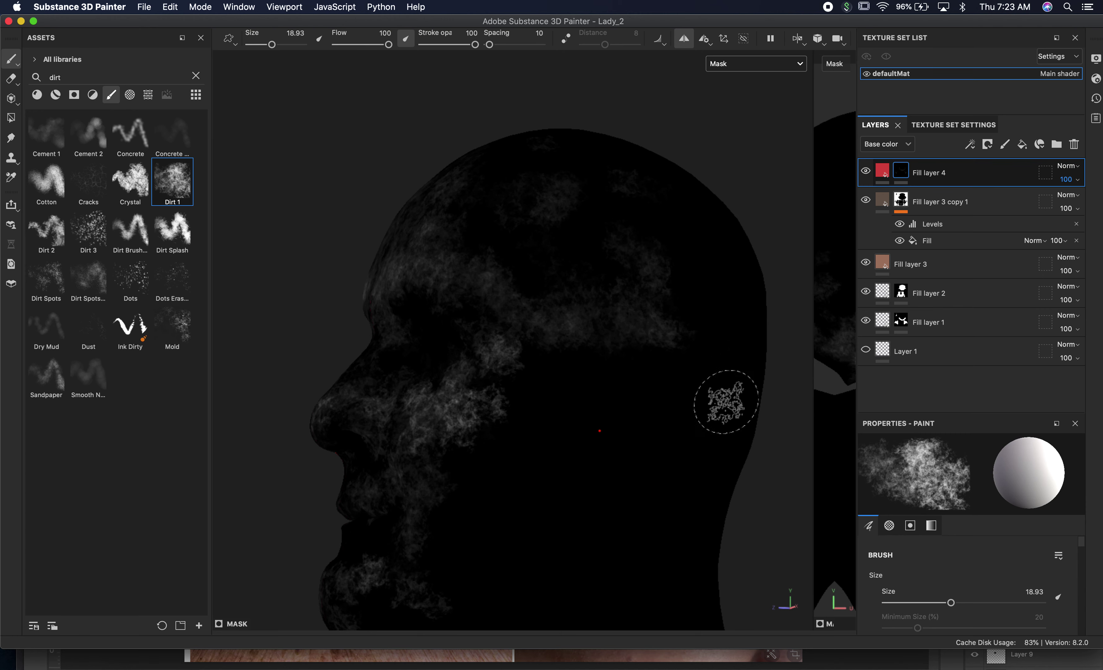
left_click(739, 64)
left_click(745, 93)
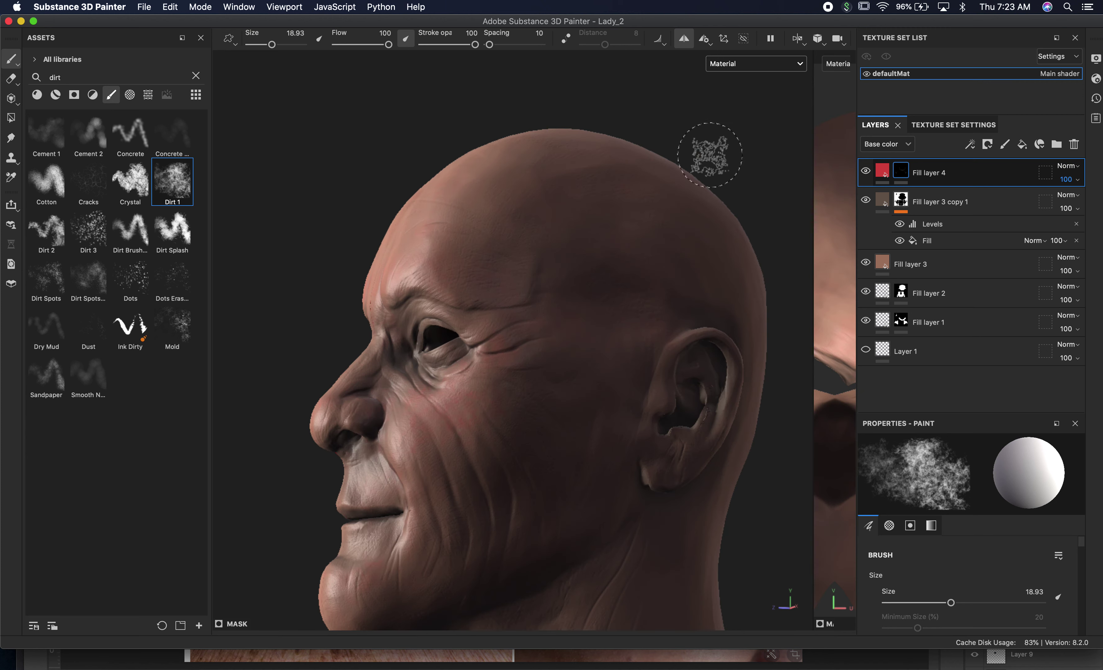
Check the whole head from the front and switch to Photoshop to view the elderly skin reference photos
mouse_move(739, 184)
left_mouse_down("alt")
mouse_move(458, 173)
mouse_move(549, 202)
mouse_move(546, 222)
mouse_move(709, 276)
mouse_move(672, 271)
left_mouse_up("alt")
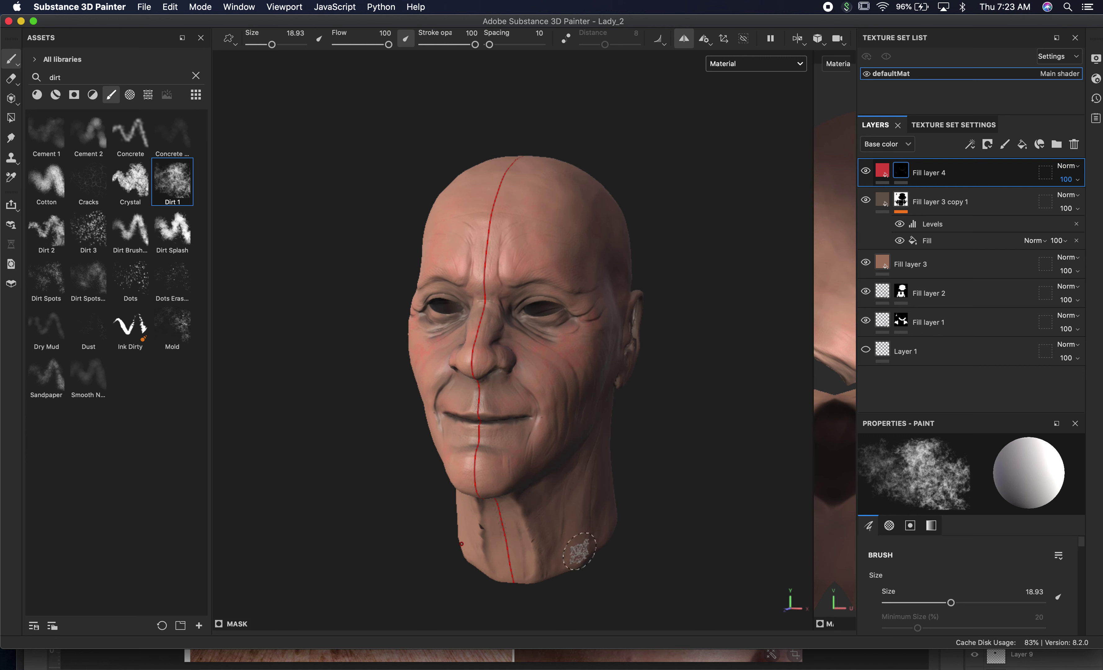
key("super+Tab")
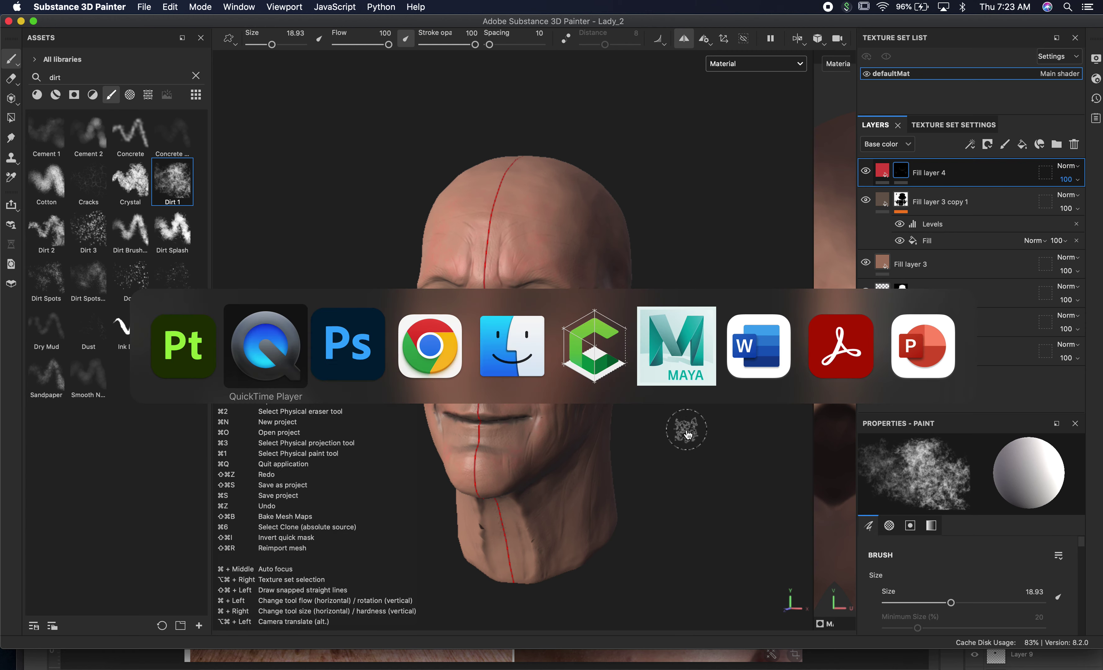
key("super+Tab")
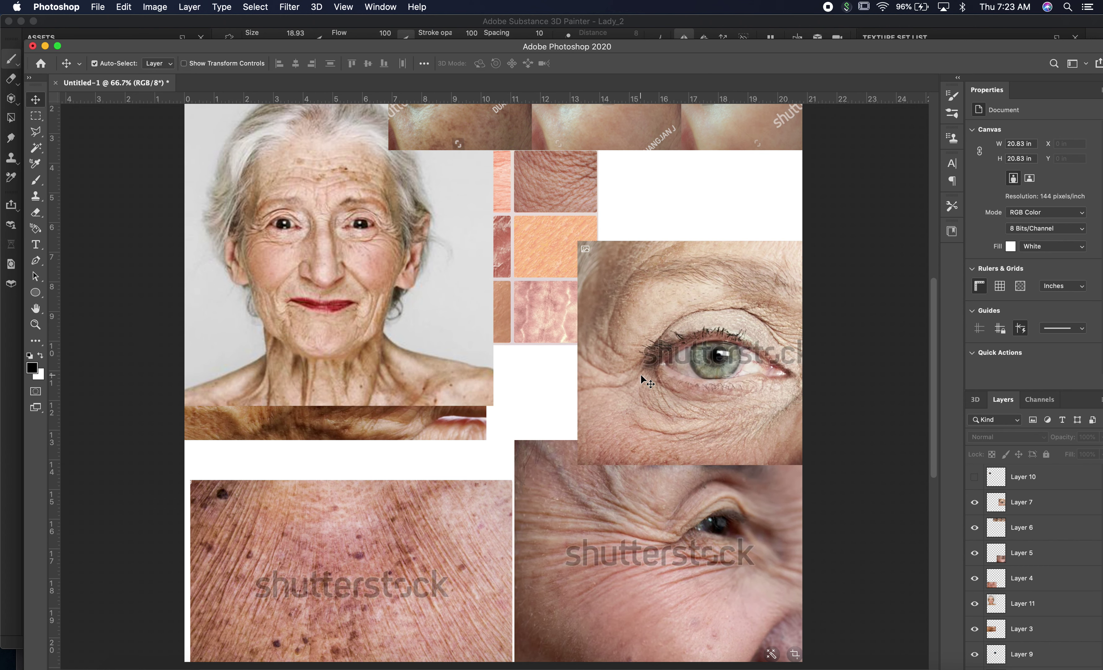